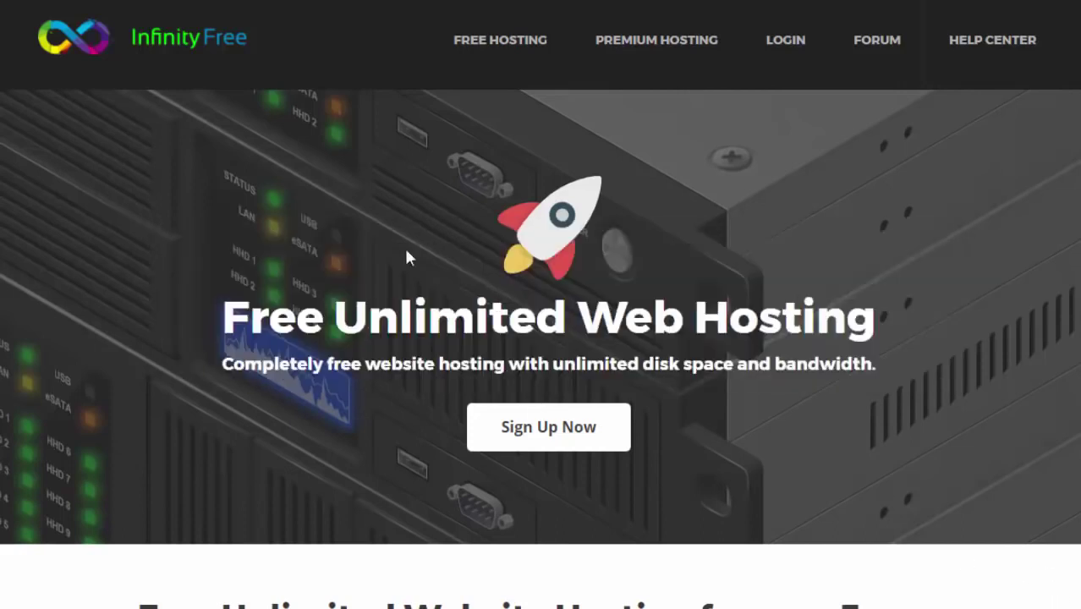
# Step: Sign up for InfinityFree with the account e-mail and a password, passing reCAPTCHA and accepting the terms
pyautogui.click(550, 442)
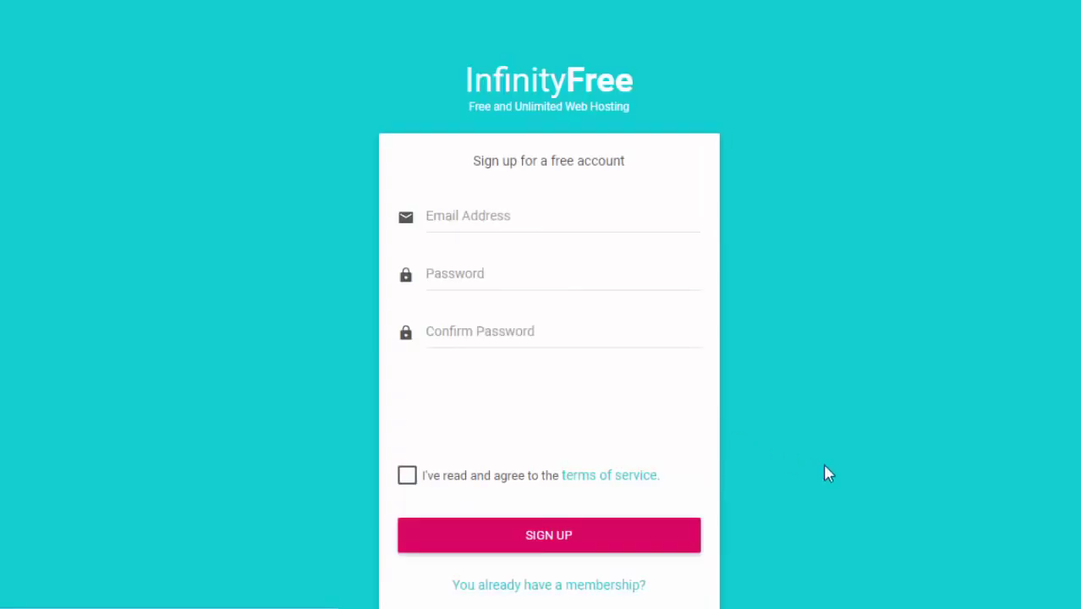
pyautogui.click(486, 218)
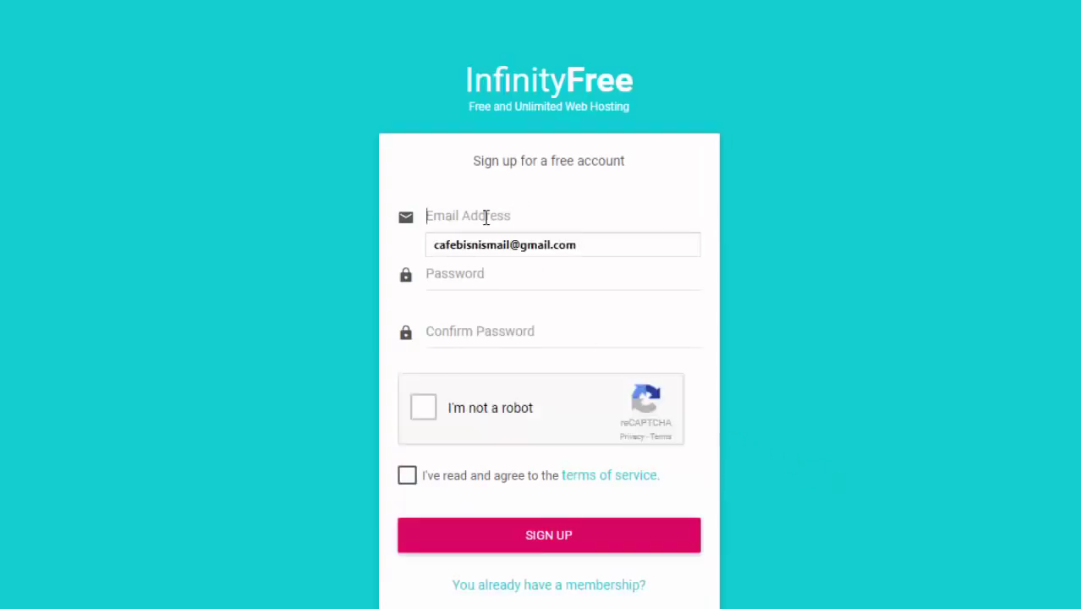
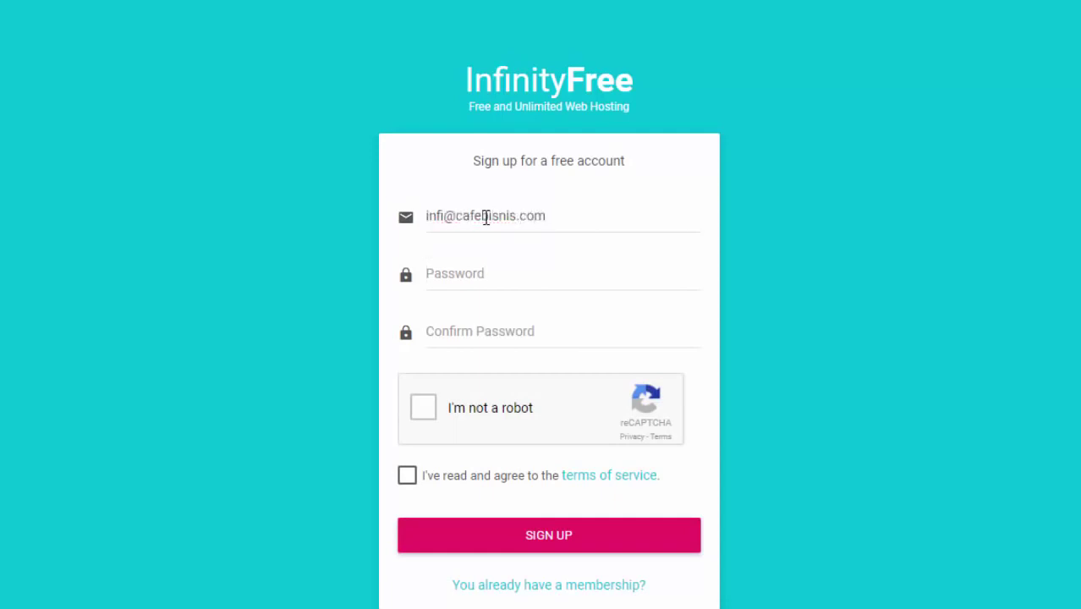
pyautogui.press('Tab')
pyautogui.write('*********')
pyautogui.press('Tab')
pyautogui.write('*********')
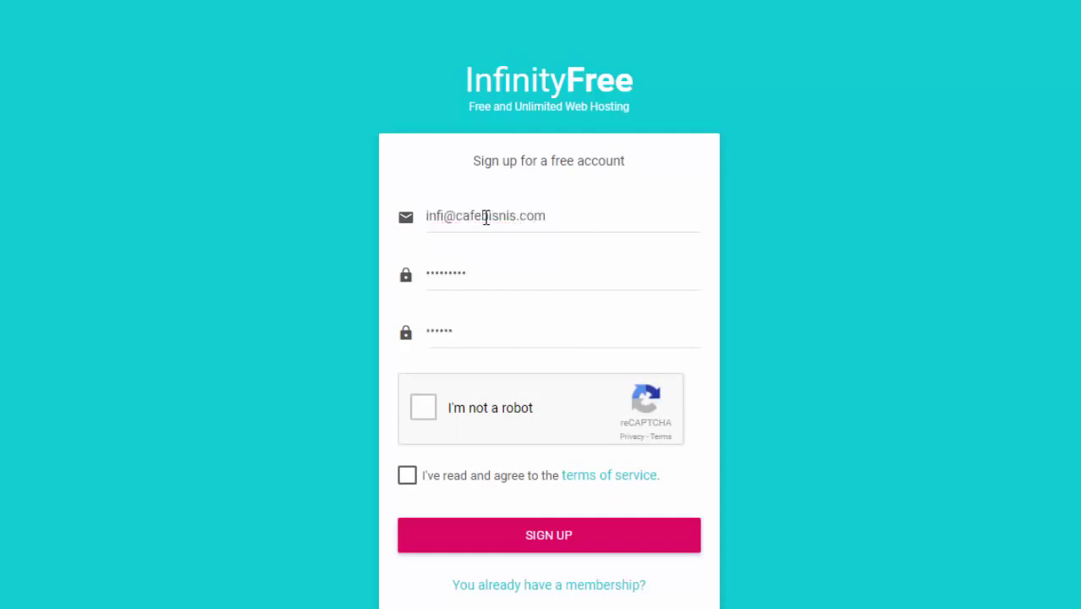
pyautogui.click(425, 415)
pyautogui.click(409, 481)
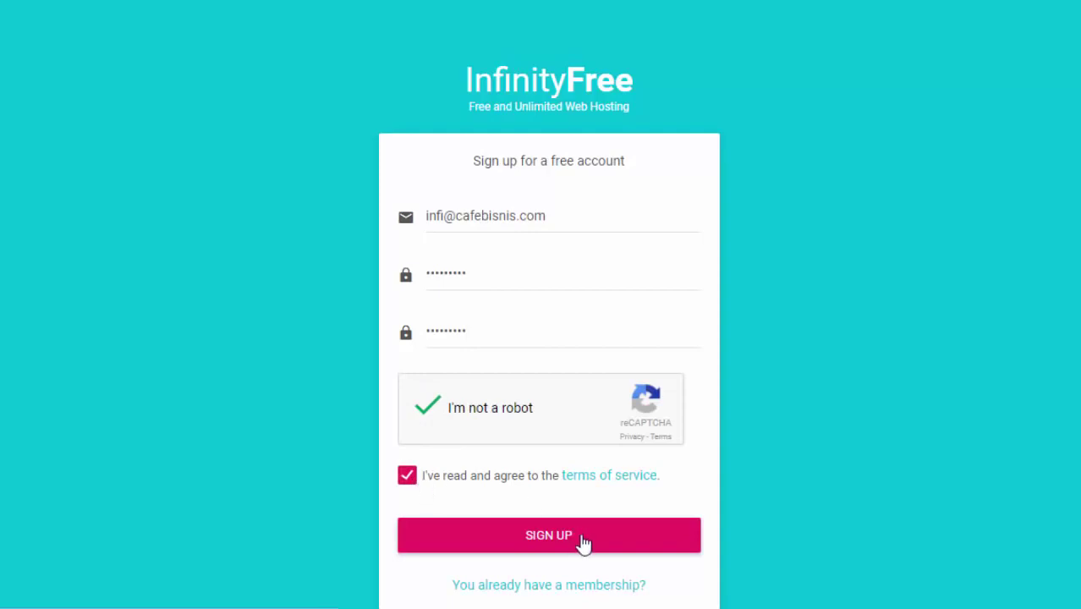
pyautogui.click(584, 542)
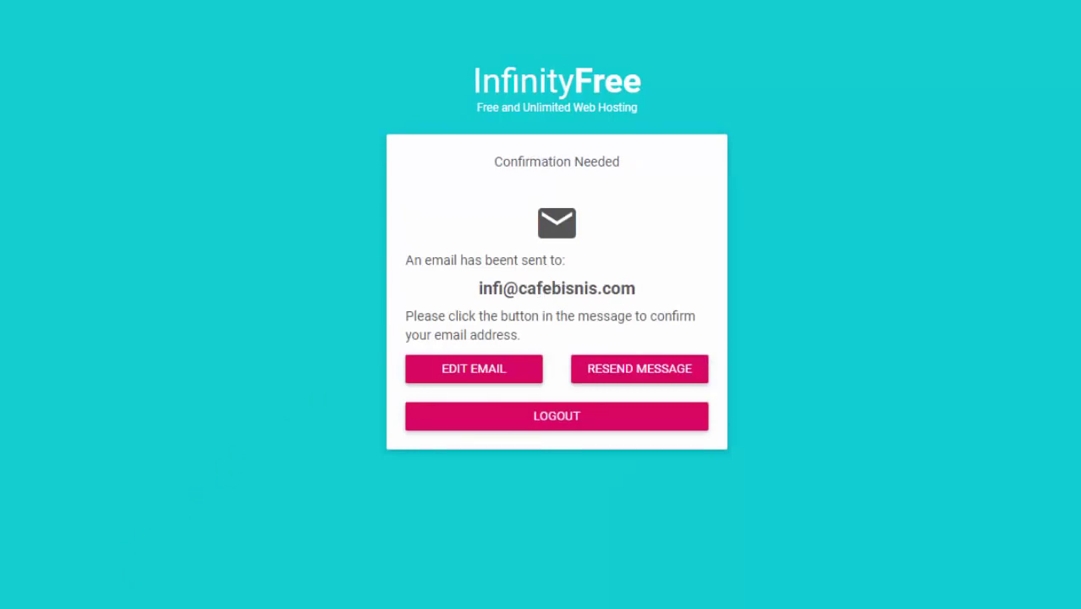
# Step: Open the InfinityFree message in the Gmail inbox and confirm the account e-mail address
pyautogui.moveTo(127, 605)
pyautogui.click(42, 511)
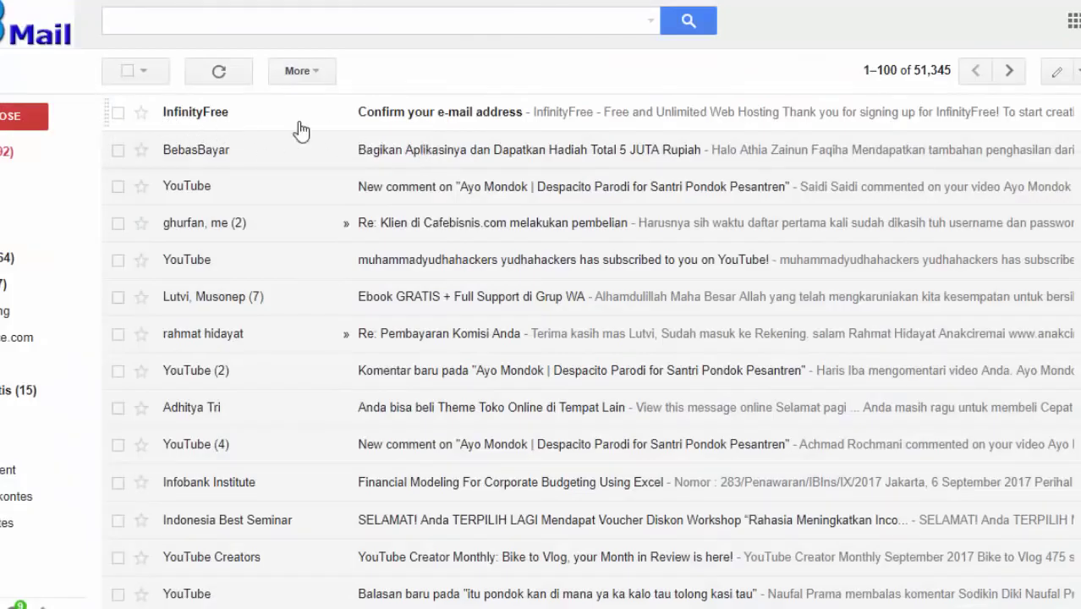
pyautogui.click(436, 119)
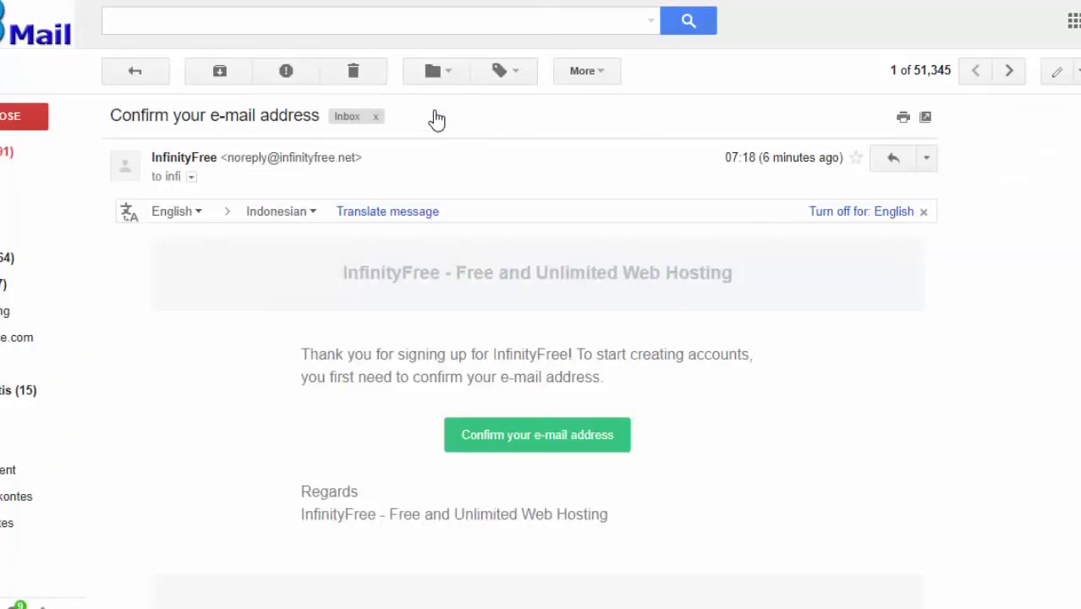
pyautogui.click(541, 439)
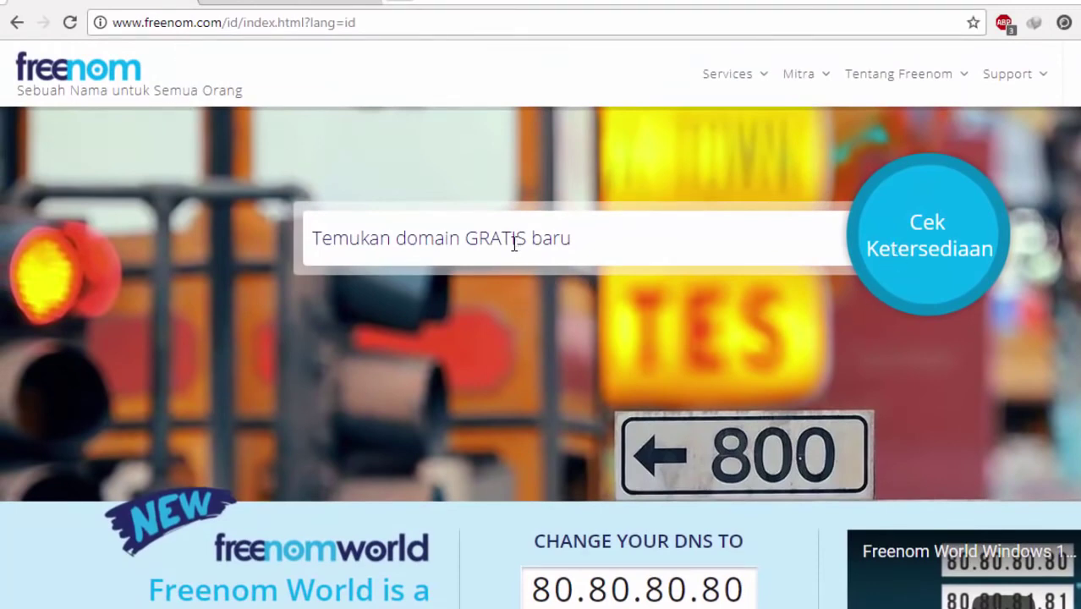
# Step: Search Freenom for free bisnispulsa domains and review the results
pyautogui.click(513, 243)
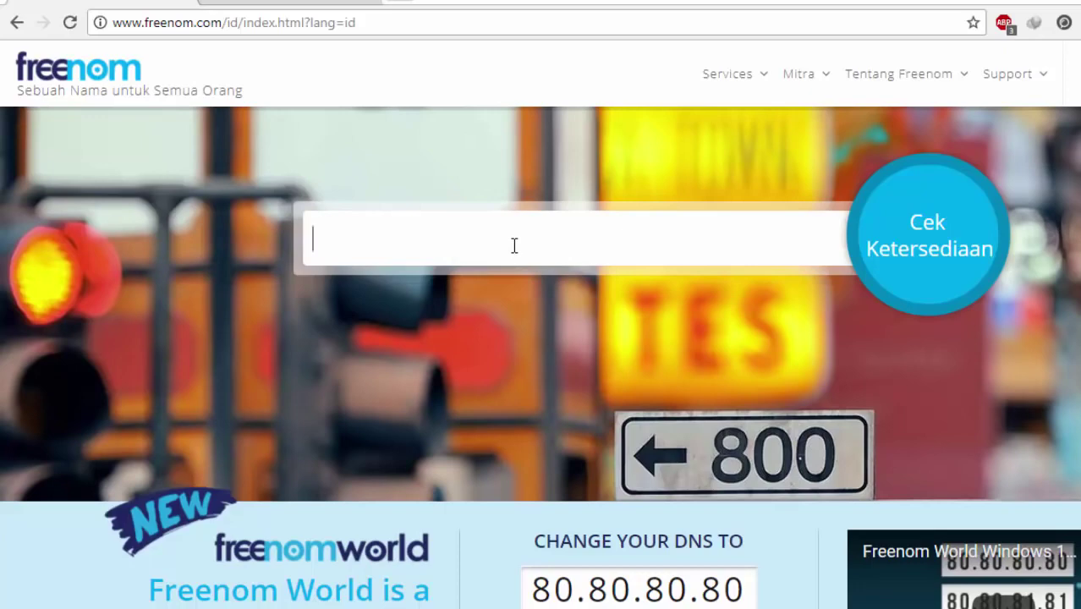
pyautogui.write('bisnispulsa')
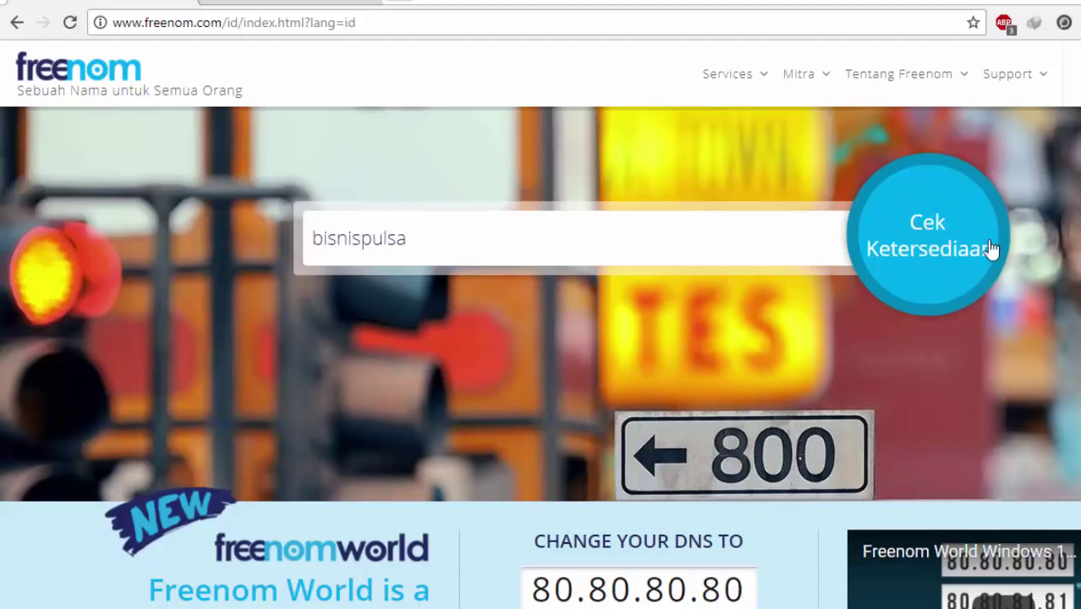
pyautogui.click(943, 248)
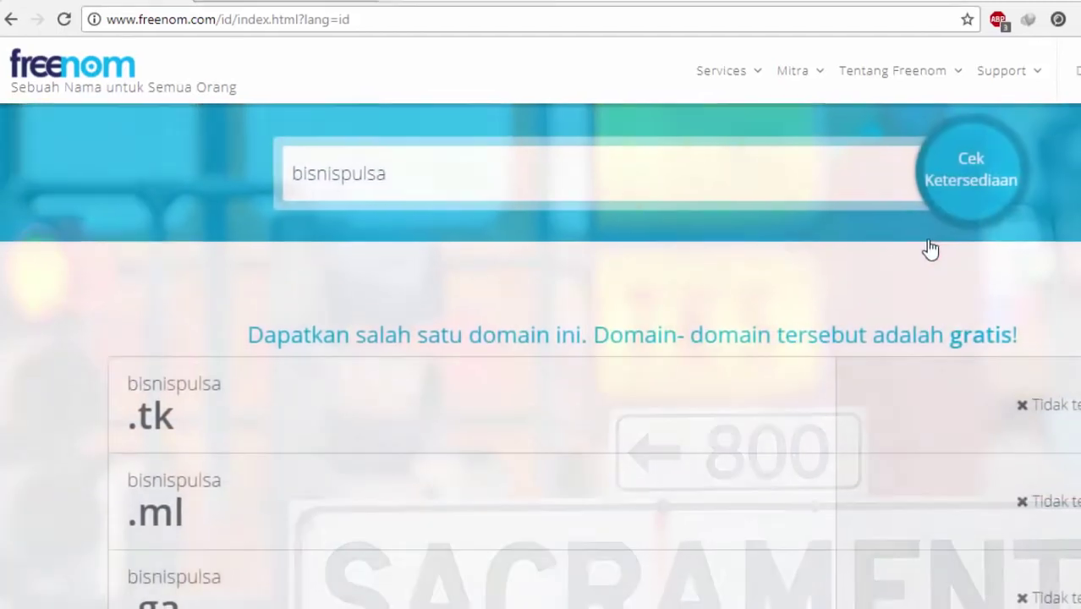
pyautogui.scroll(-1, 824, 254)
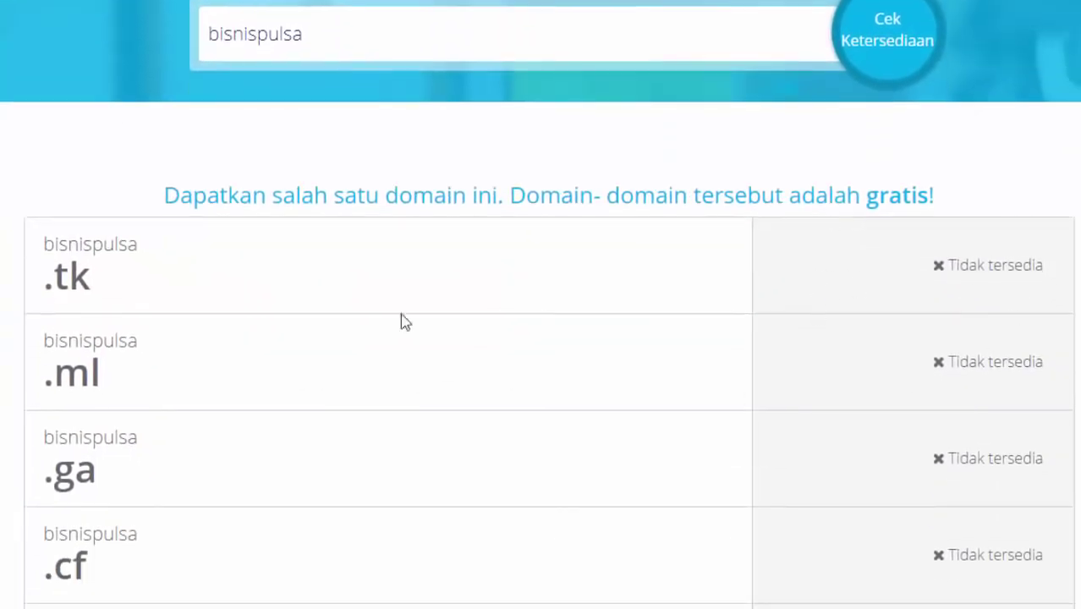
pyautogui.scroll(-4, 292, 277)
pyautogui.scroll(5, 320, 295)
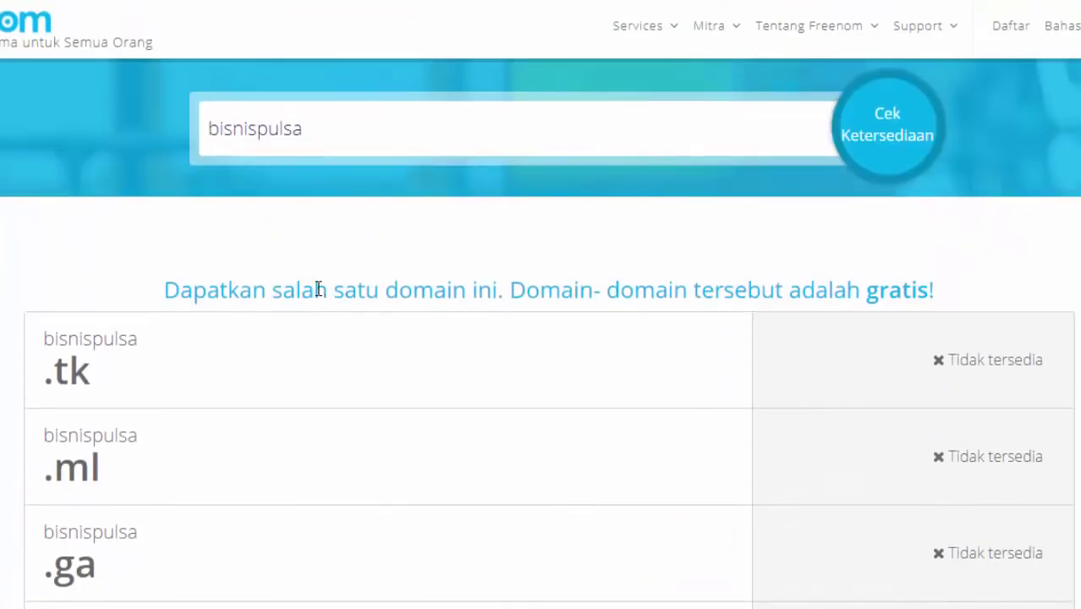
# Step: Replace the search with ppobgratis and claim the free ppobgratis.ga domain
pyautogui.doubleClick(318, 127)
pyautogui.press('BackSpace')
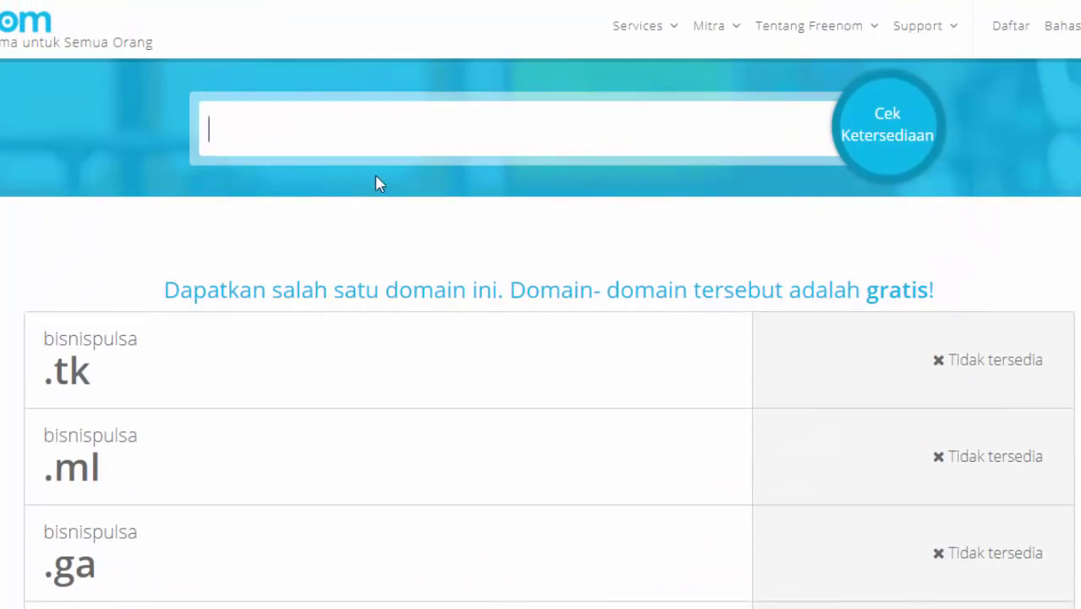
pyautogui.write('pu')
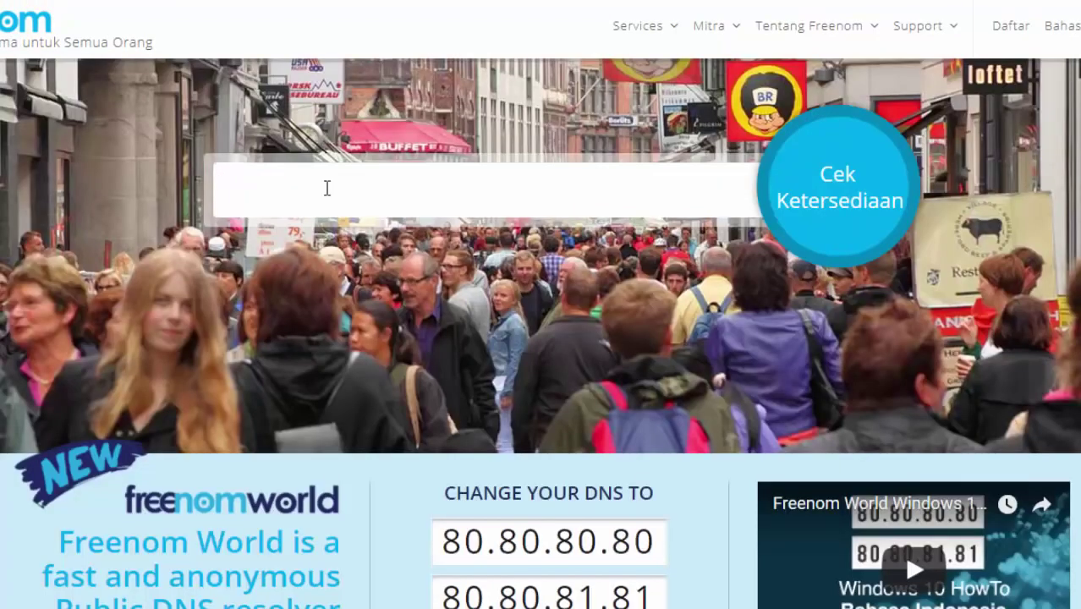
pyautogui.write('ppobgratis')
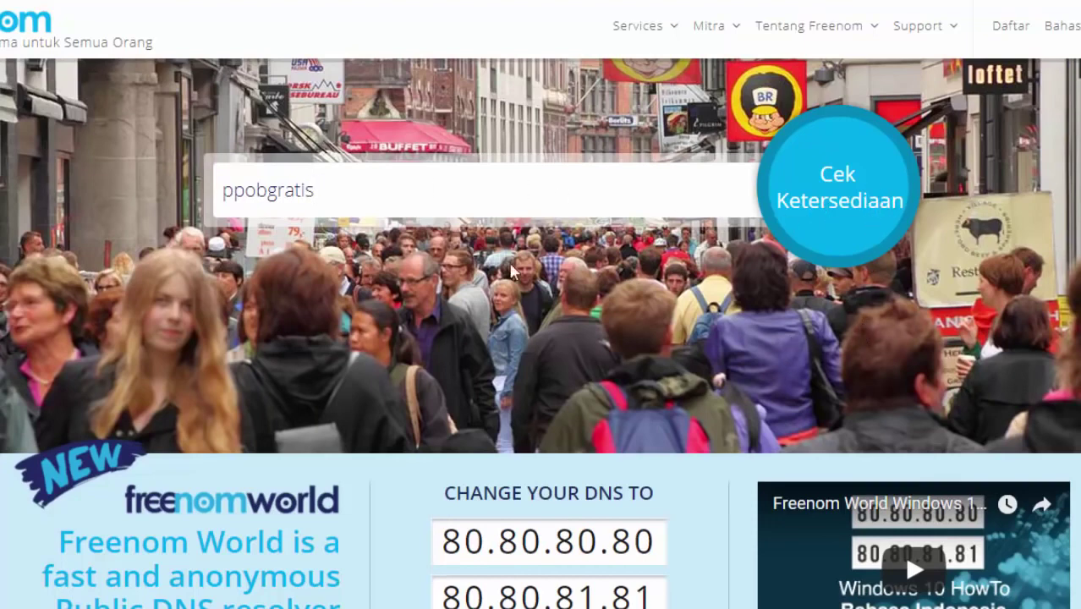
pyautogui.press('Return')
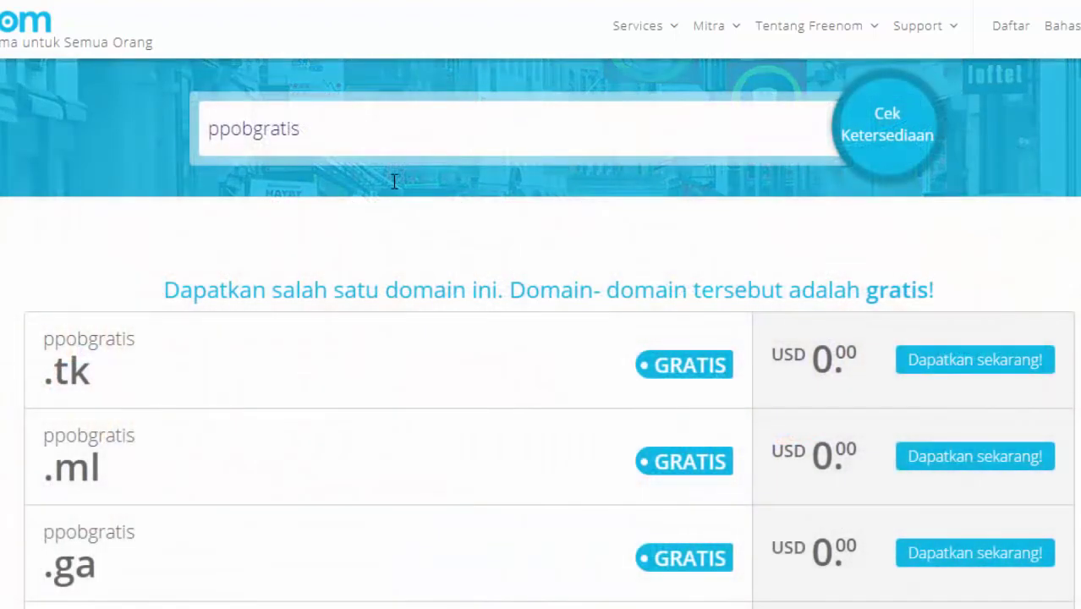
pyautogui.scroll(-2, 394, 181)
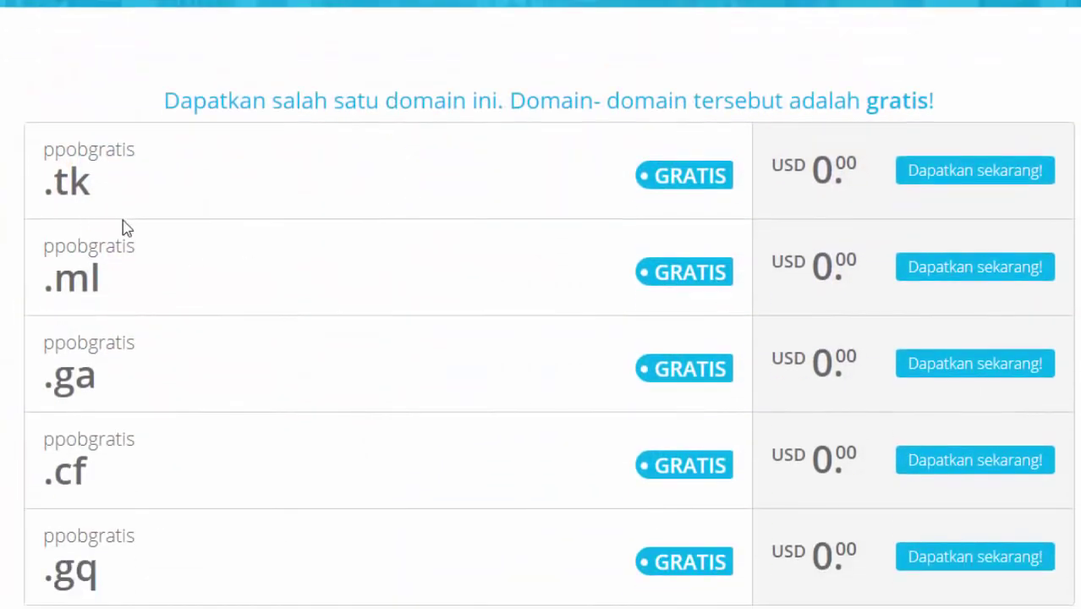
pyautogui.scroll(-1, 225, 221)
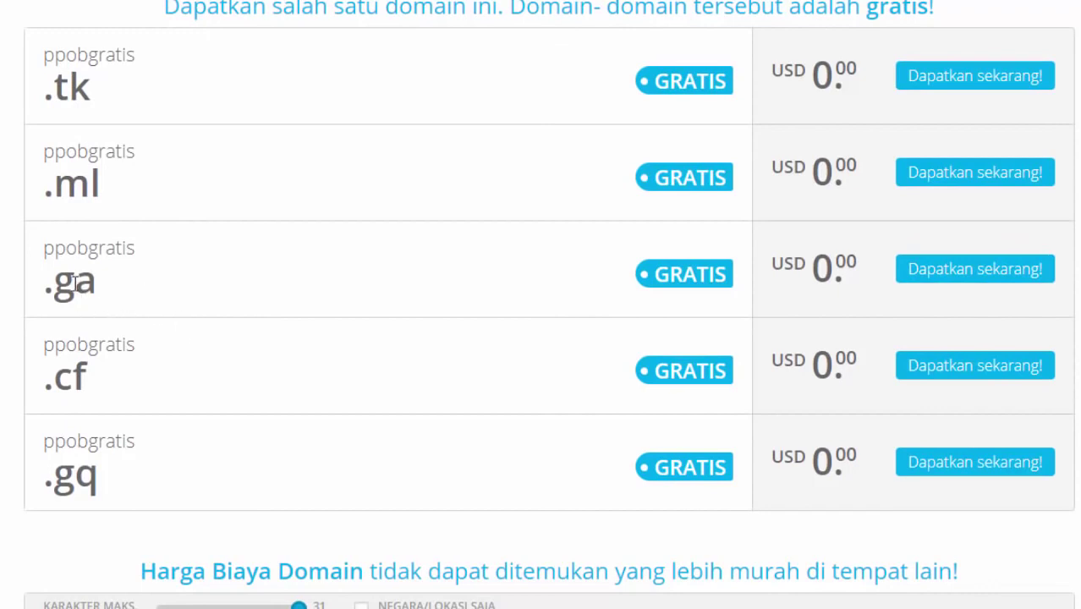
pyautogui.click(949, 282)
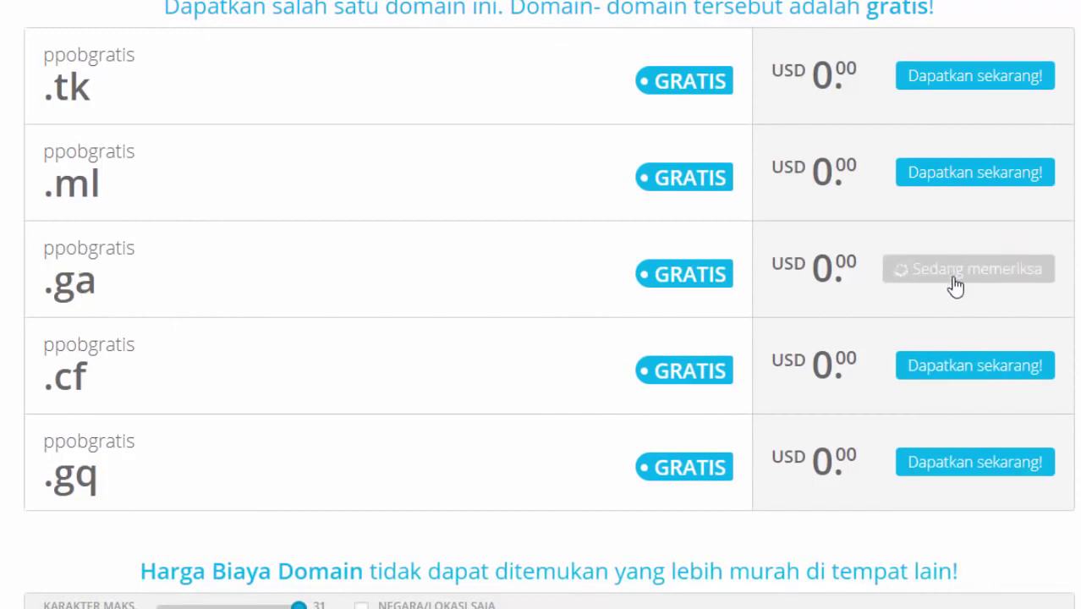
pyautogui.scroll(3, 1038, 411)
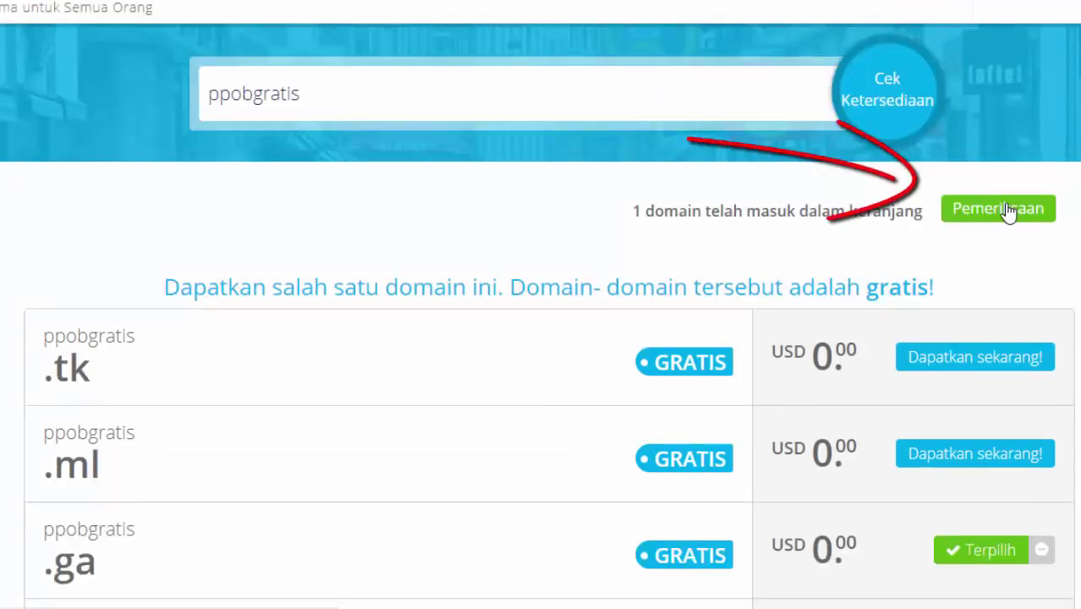
# Step: Proceed to checkout and set the registration period to 12 months free
pyautogui.click(1006, 211)
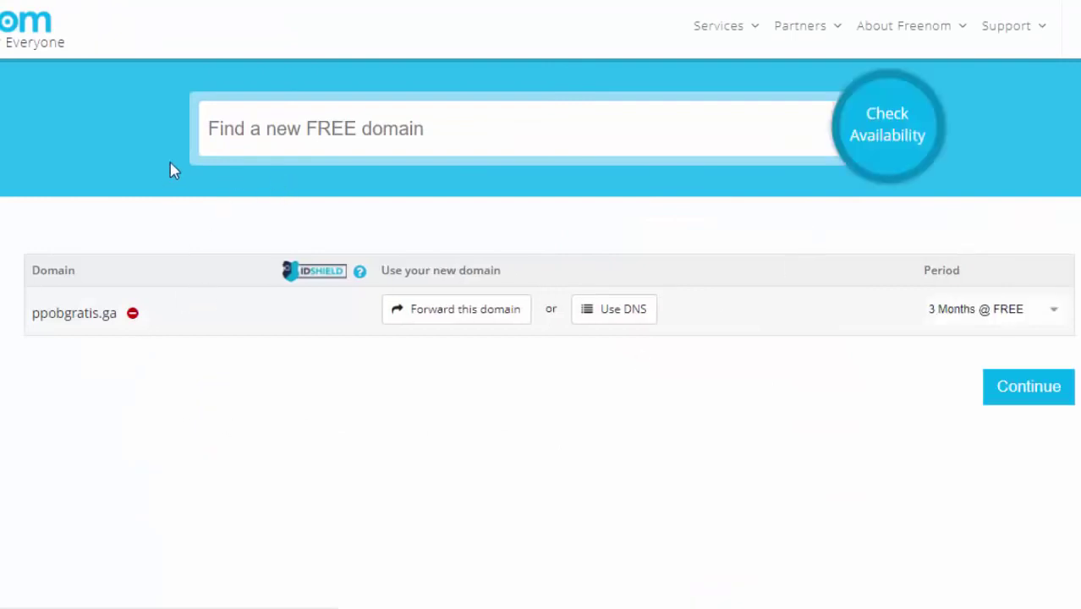
pyautogui.click(998, 315)
pyautogui.click(967, 153)
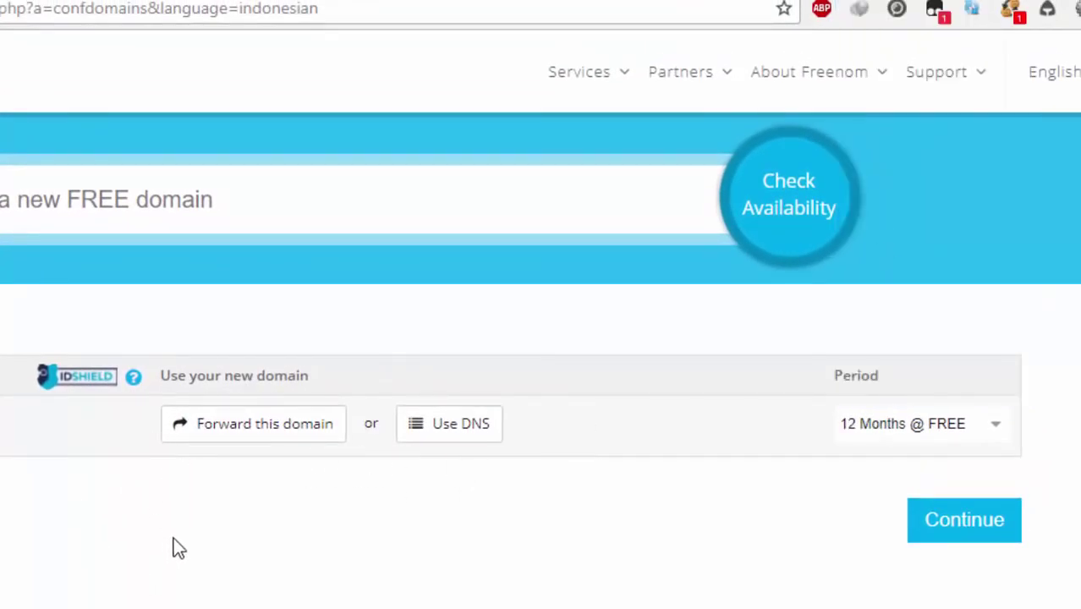
# Step: Use your own DNS with nameservers ns1.byet.org and ns2.byet.org and continue
pyautogui.click(454, 435)
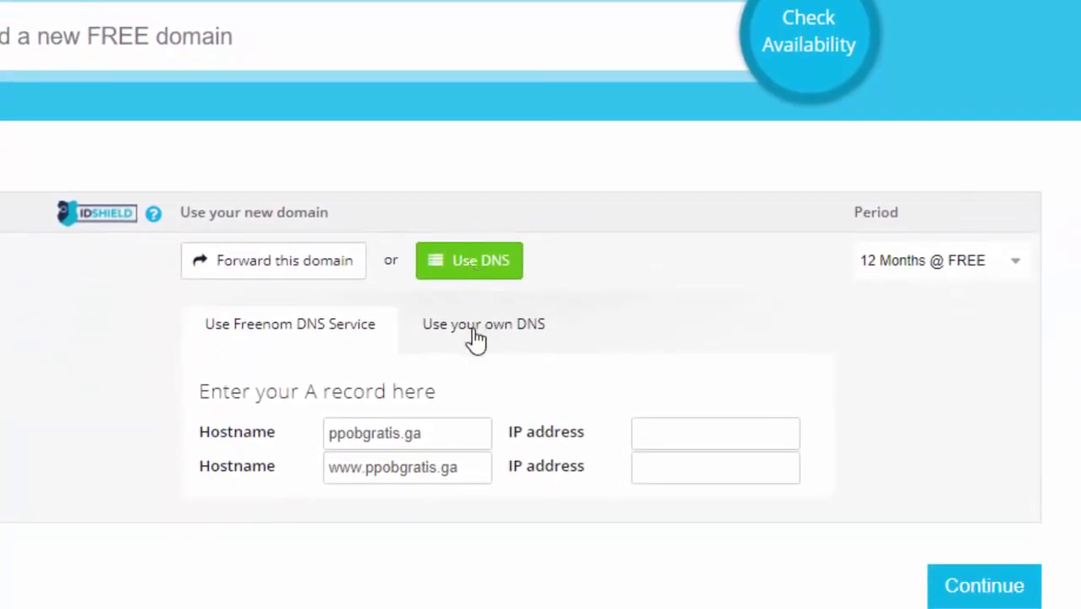
pyautogui.click(492, 338)
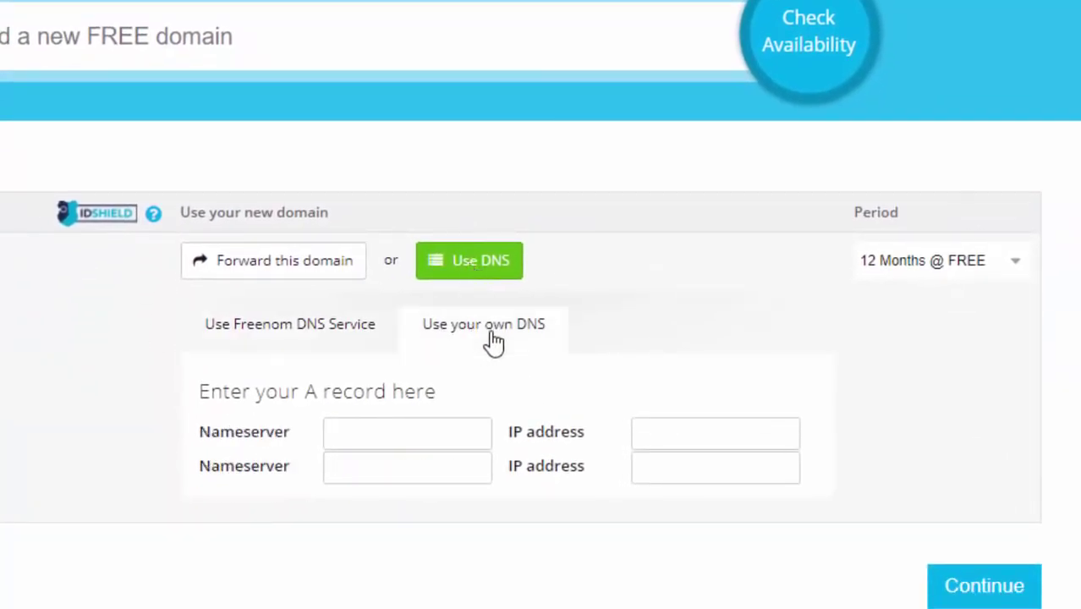
pyautogui.click(423, 439)
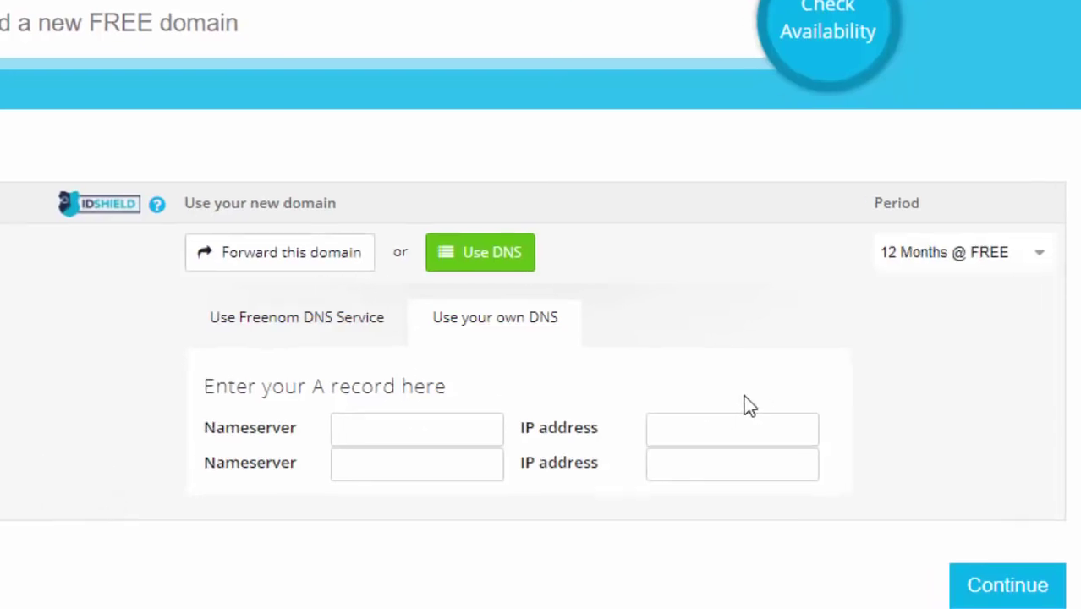
pyautogui.write('ns1')
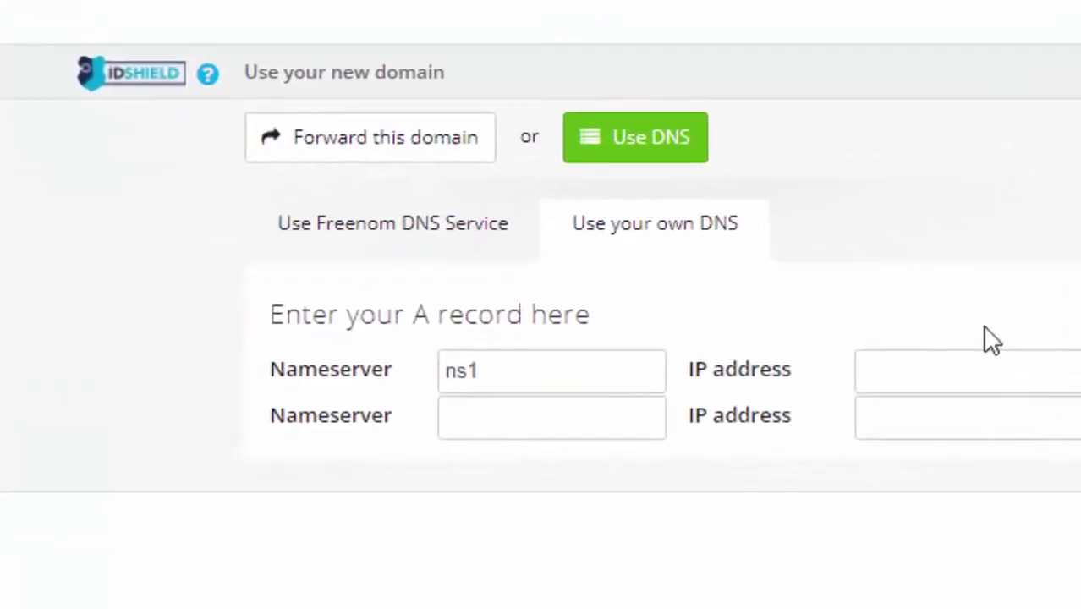
pyautogui.write('.byet.')
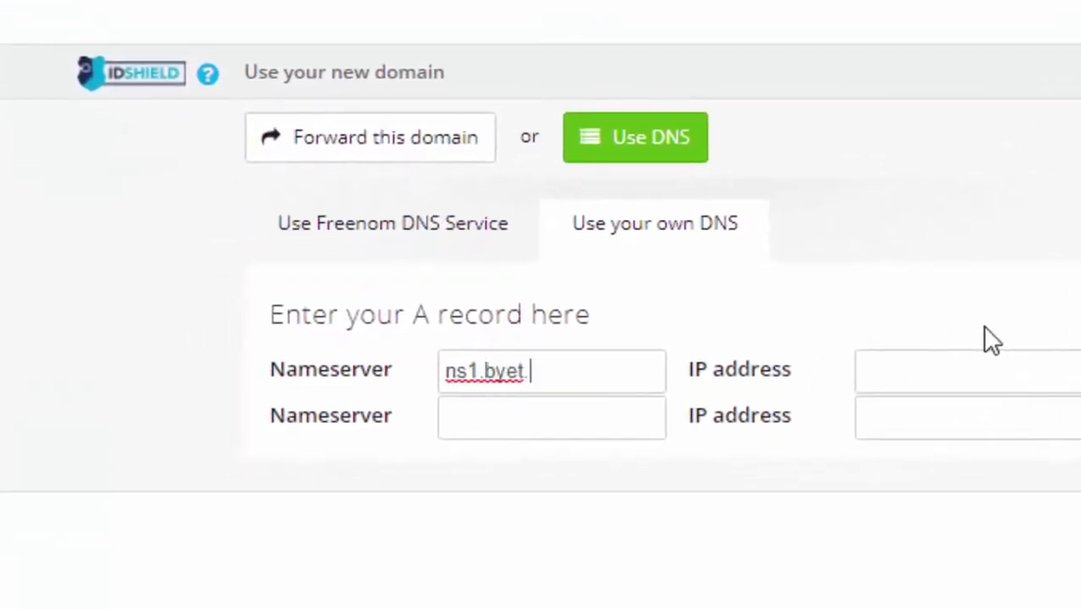
pyautogui.write('org')
pyautogui.click(627, 415)
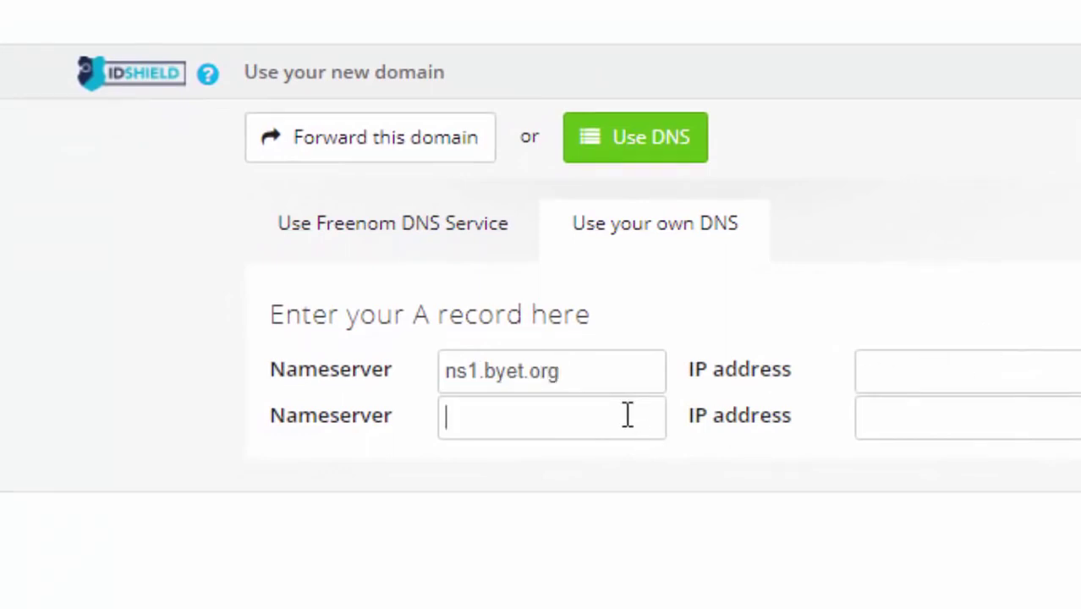
pyautogui.write('ns2.by')
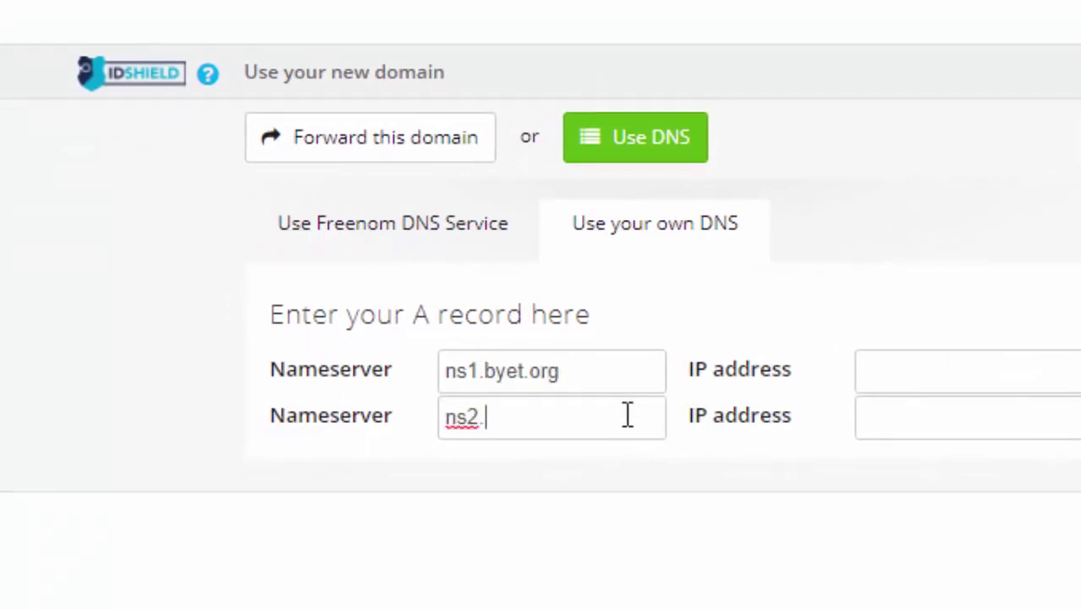
pyautogui.write('et.org')
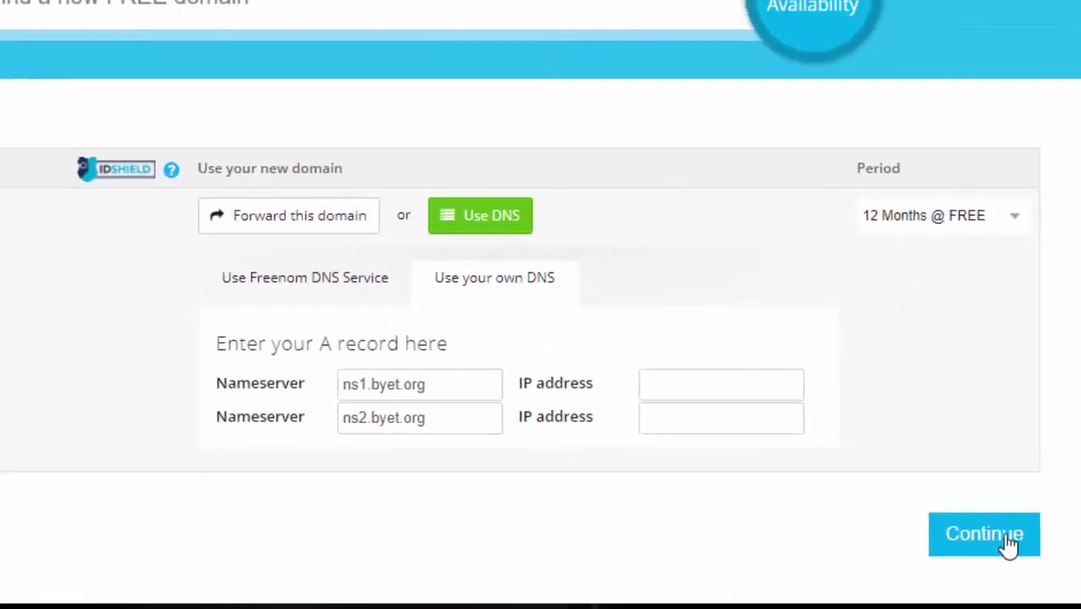
pyautogui.click(1007, 542)
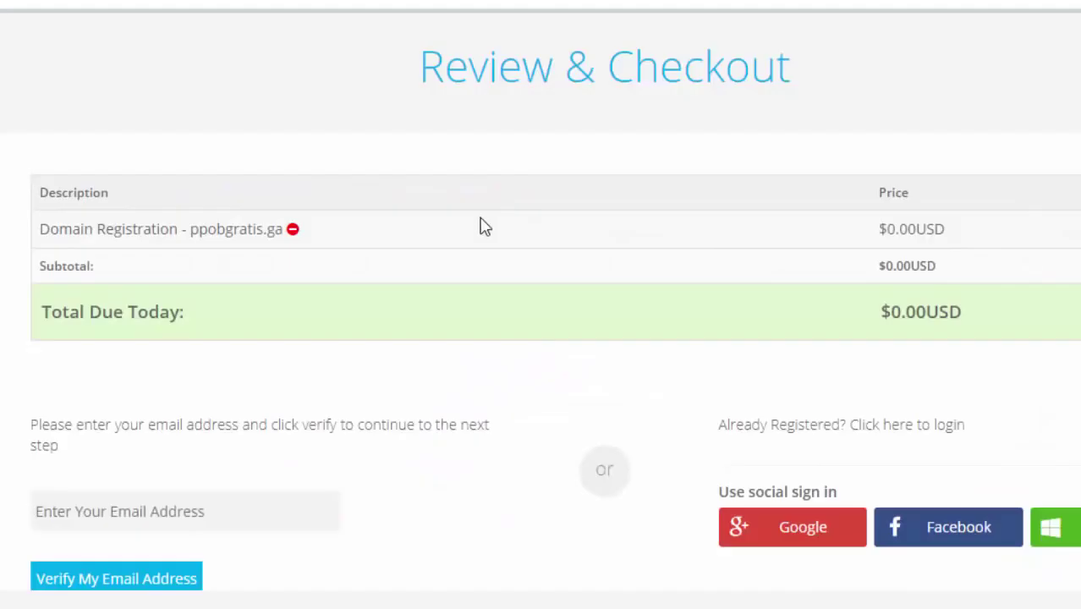
# Step: Enter the account e-mail address, fix the '.ocm' typo, and request the verification link
pyautogui.scroll(-2, 526, 272)
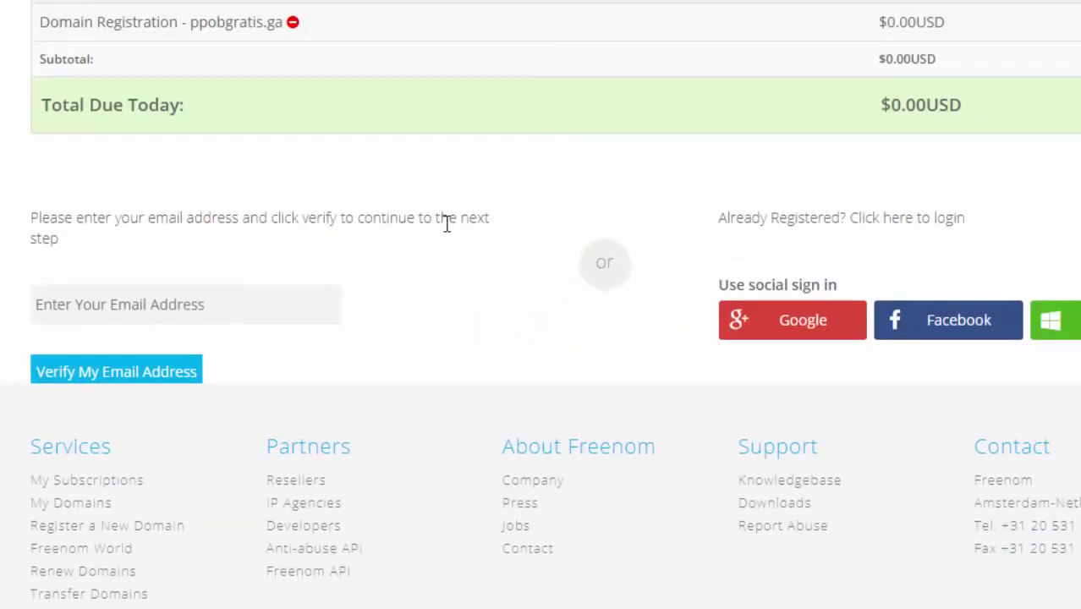
pyautogui.scroll(-1, 447, 223)
pyautogui.click(164, 203)
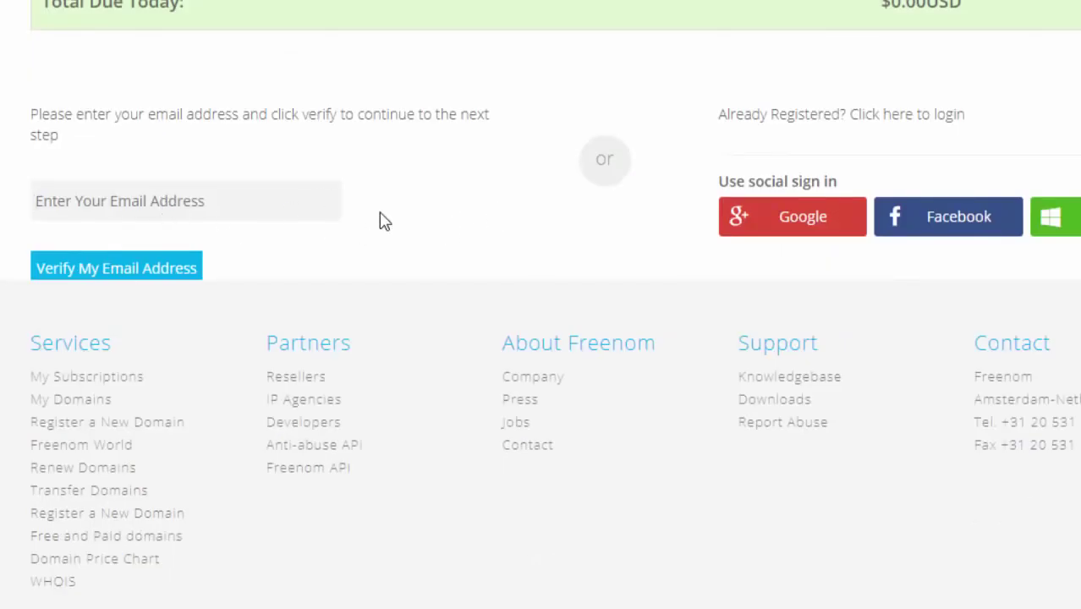
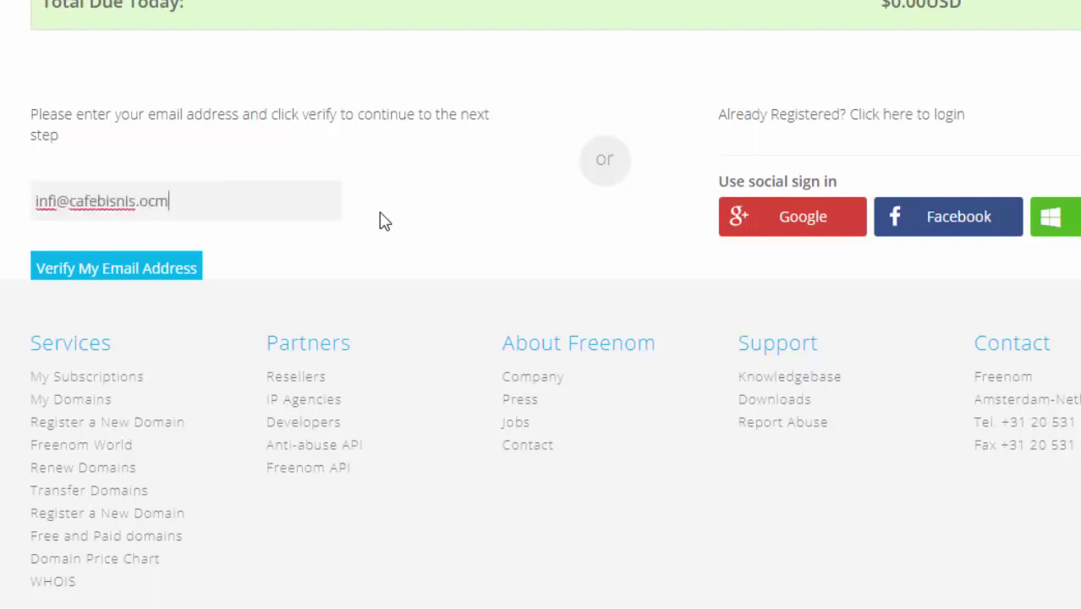
pyautogui.click(108, 269)
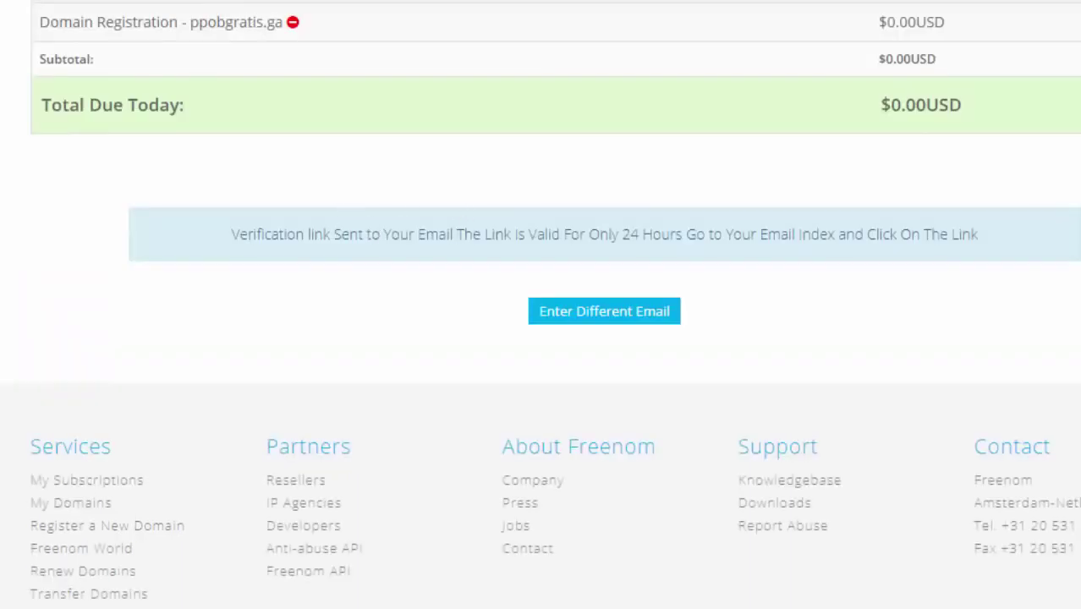
pyautogui.click(20, 507)
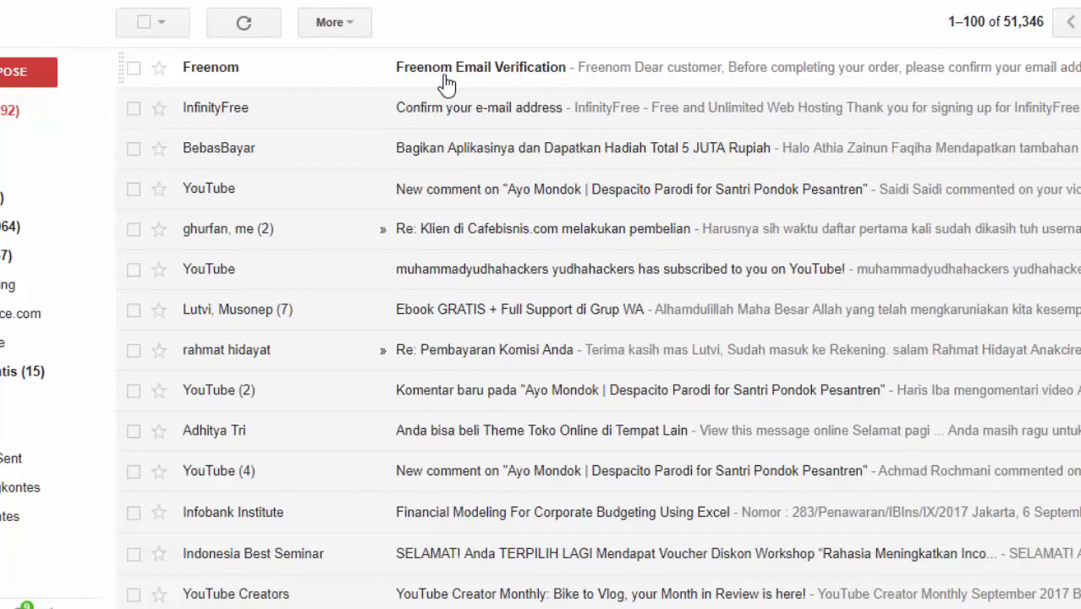
# Step: Open the Freenom Email Verification message and follow its verification link
pyautogui.click(446, 85)
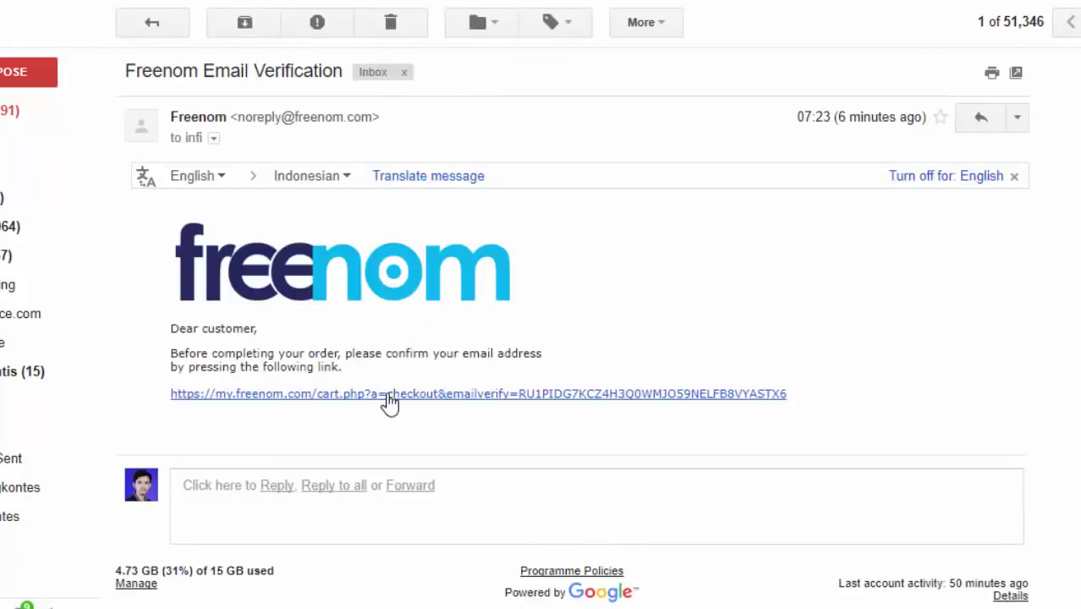
pyautogui.click(389, 392)
# Step: Enter the registrant's first and last name and autofill the address details
pyautogui.scroll(-4, 471, 213)
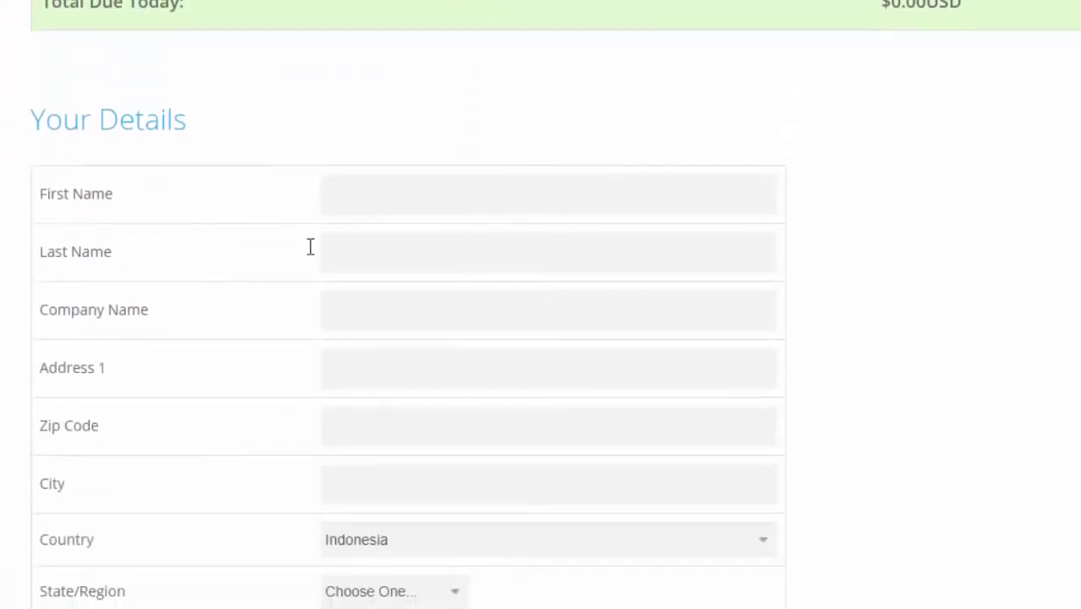
pyautogui.scroll(-3, 524, 273)
pyautogui.scroll(3, 450, 237)
pyautogui.click(421, 199)
pyautogui.press('Tab')
pyautogui.press('Tab')
pyautogui.write('J')
pyautogui.click(398, 408)
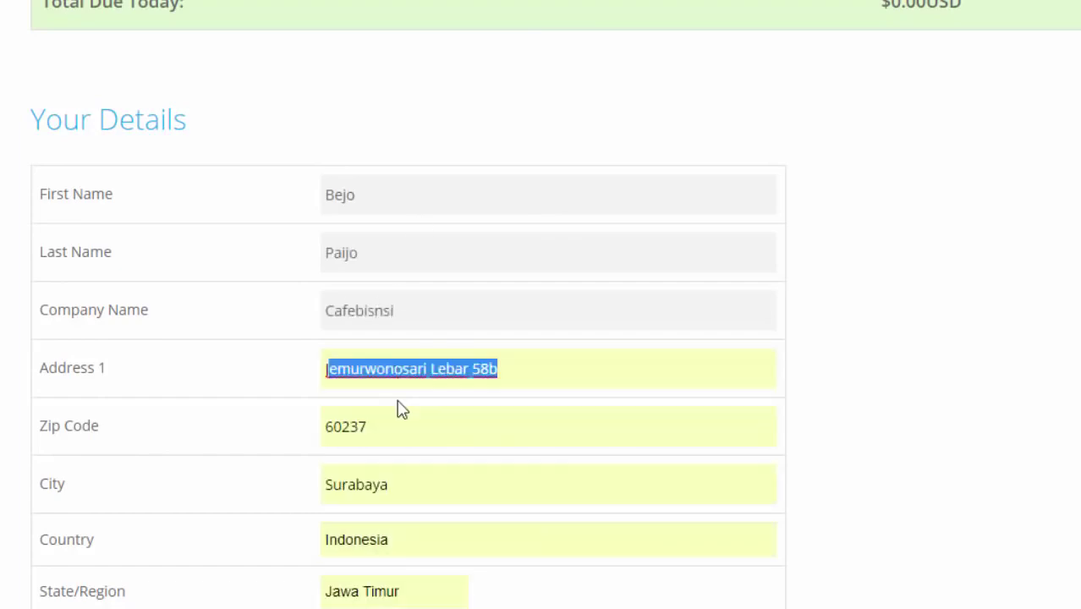
# Step: Replace the phone number with the registrant's correct number
pyautogui.scroll(-4, 548, 347)
pyautogui.moveTo(444, 337); pyautogui.dragTo(362, 372)
pyautogui.click(450, 340)
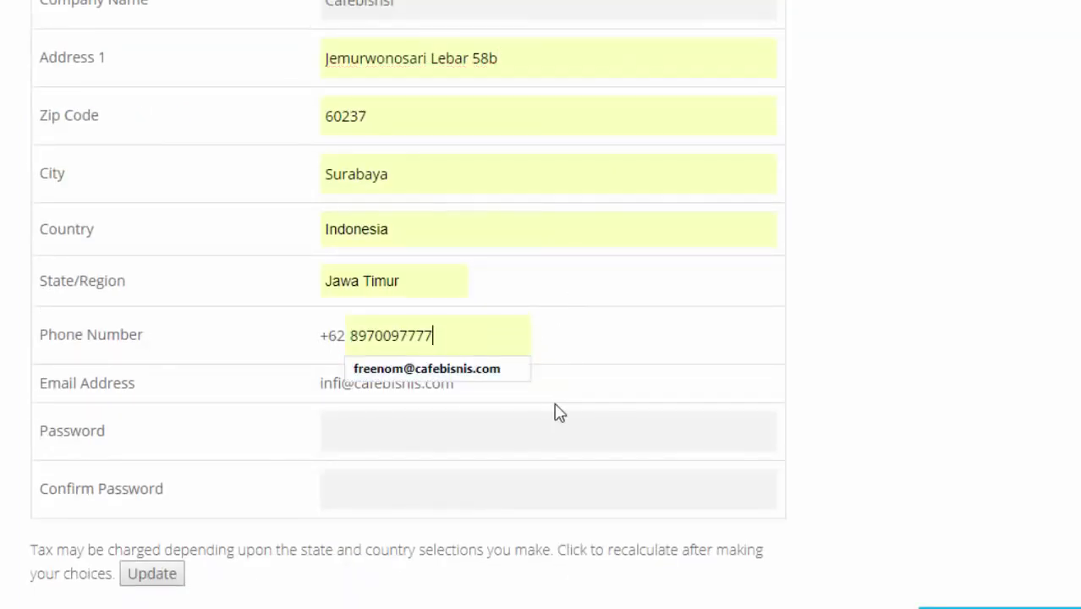
pyautogui.moveTo(449, 335); pyautogui.dragTo(347, 328)
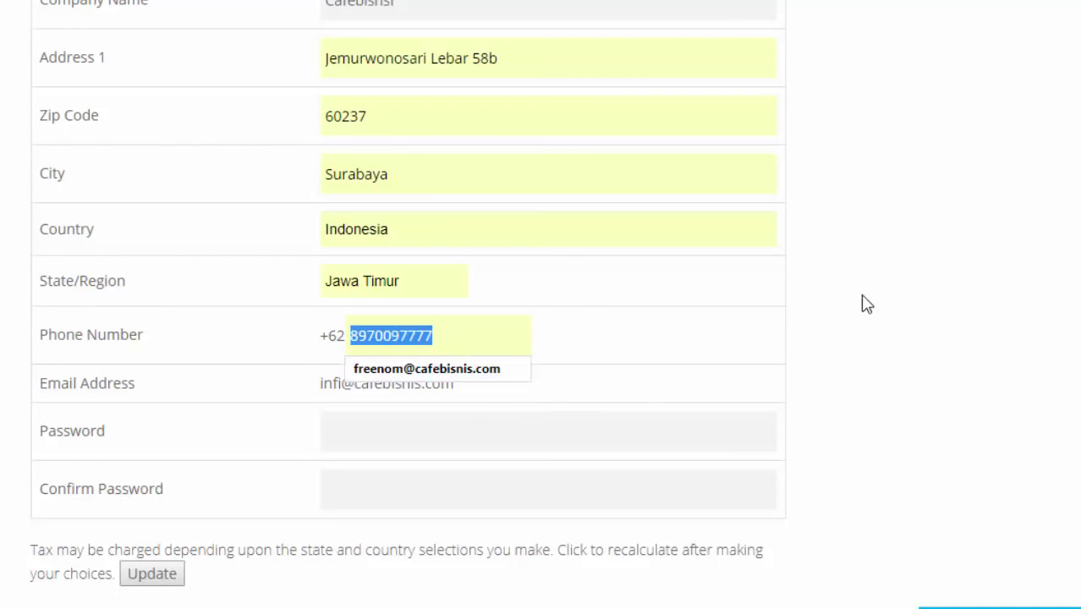
# Step: Set the account password, accept the Terms & Conditions, and complete the order
pyautogui.scroll(-1, 574, 275)
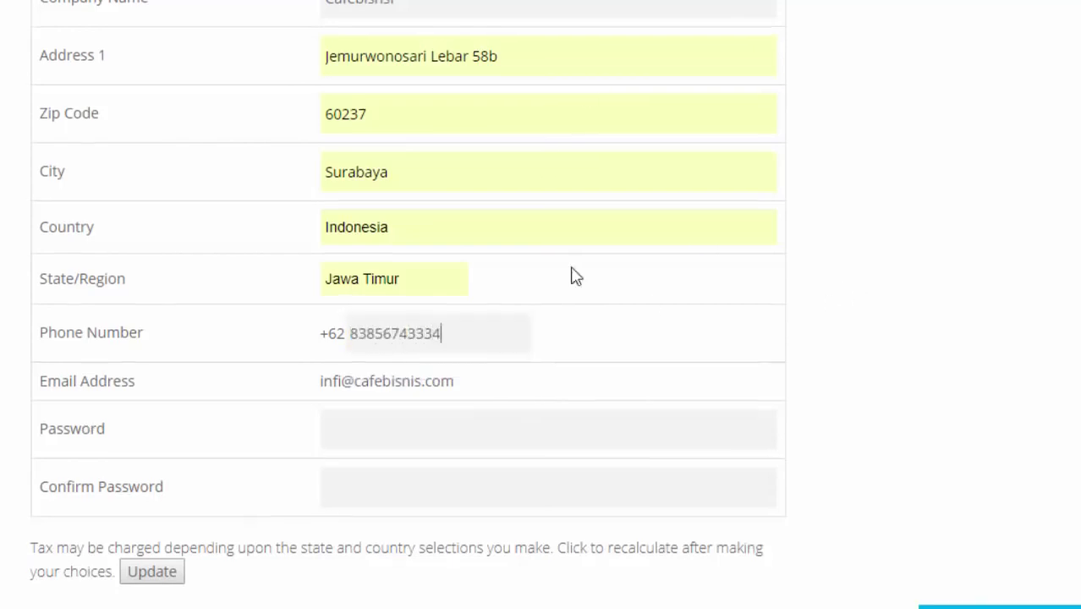
pyautogui.click(489, 332)
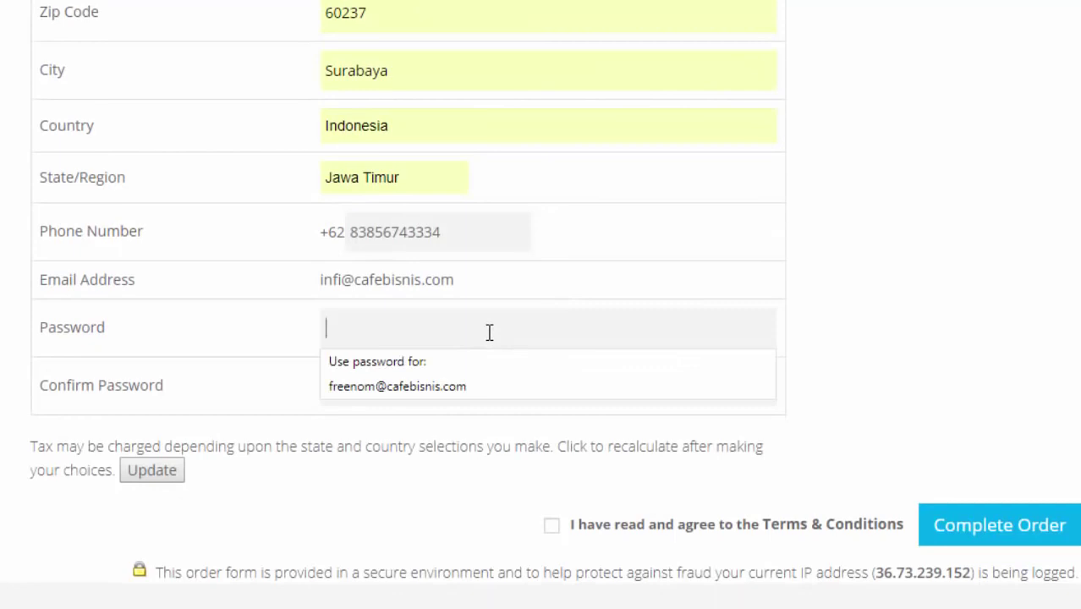
pyautogui.write('***')
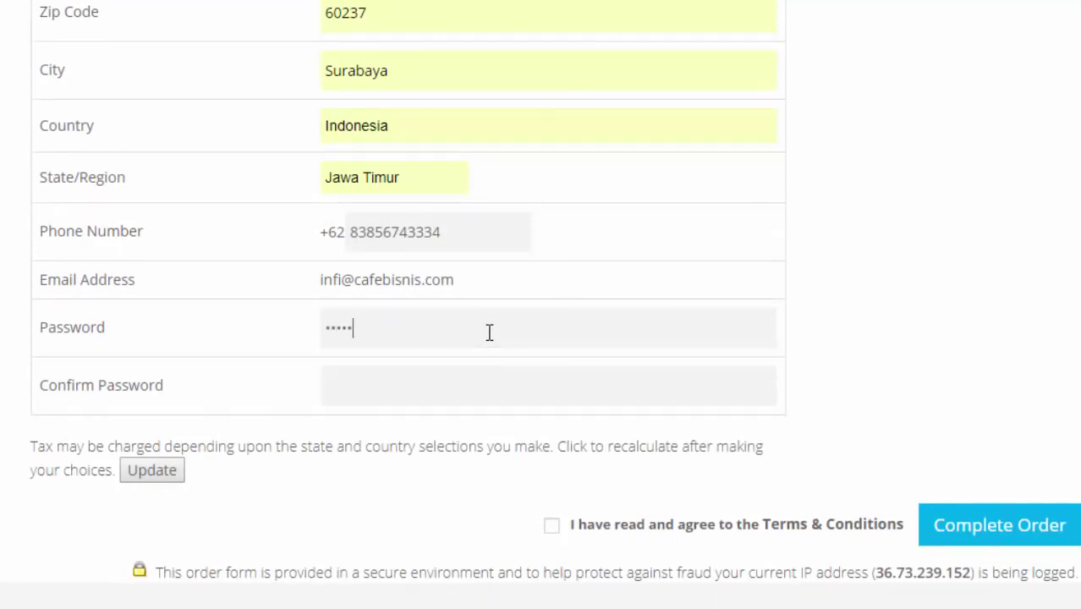
pyautogui.write('*')
pyautogui.click(552, 525)
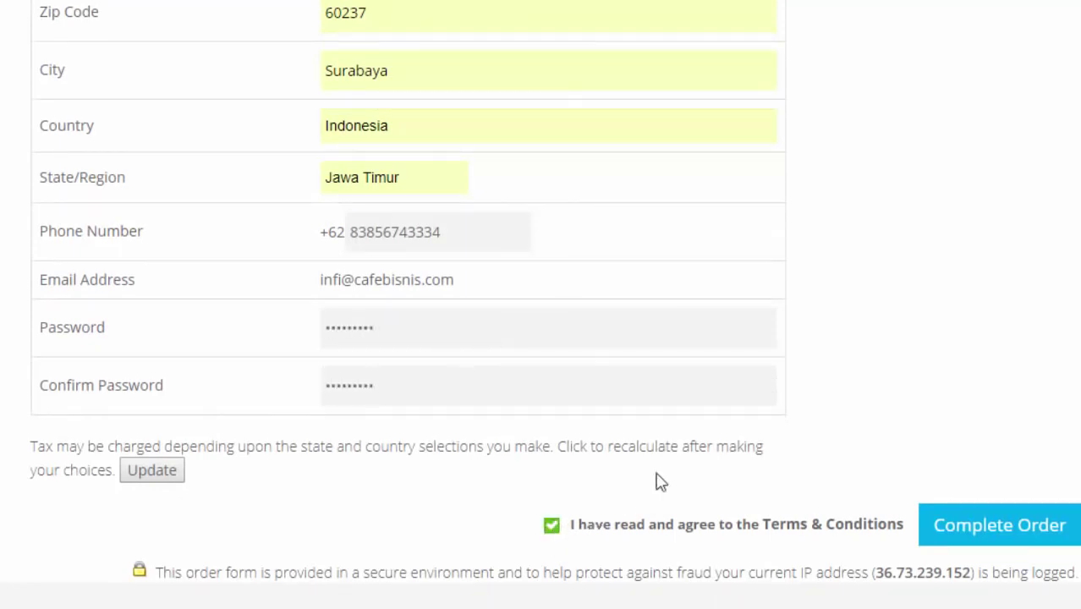
pyautogui.scroll(-1, 668, 473)
pyautogui.click(976, 437)
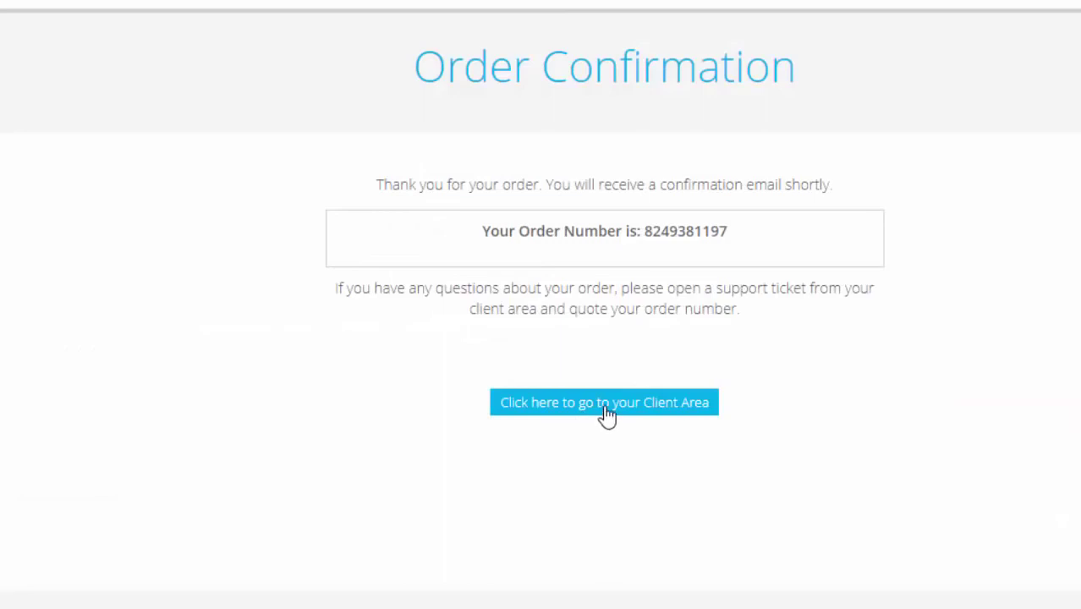
# Step: Go to the Freenom Client Area and open Services > My Domains
pyautogui.click(603, 414)
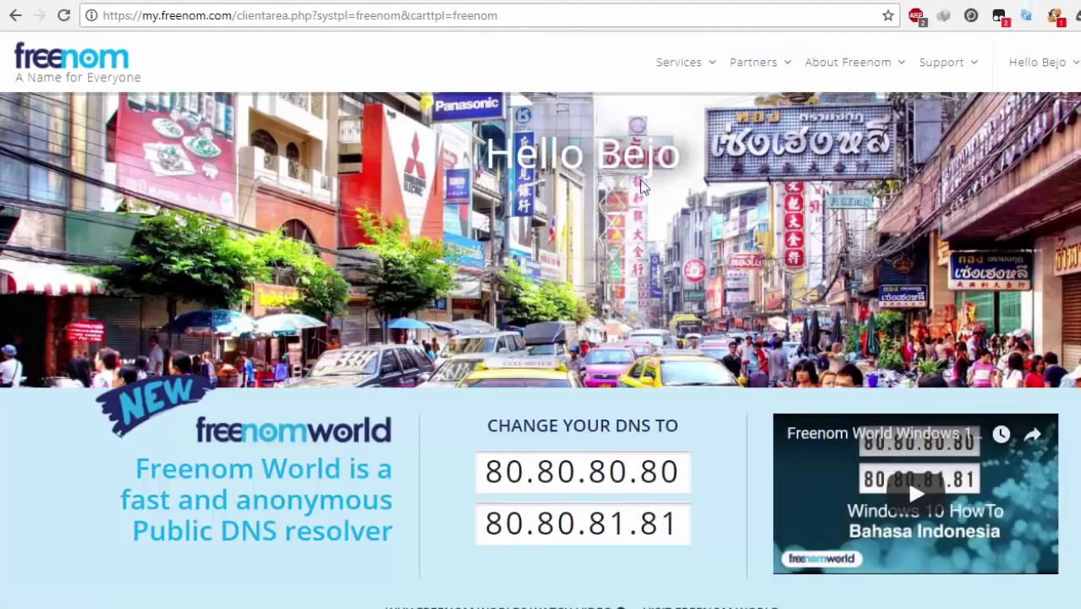
pyautogui.moveTo(698, 71)
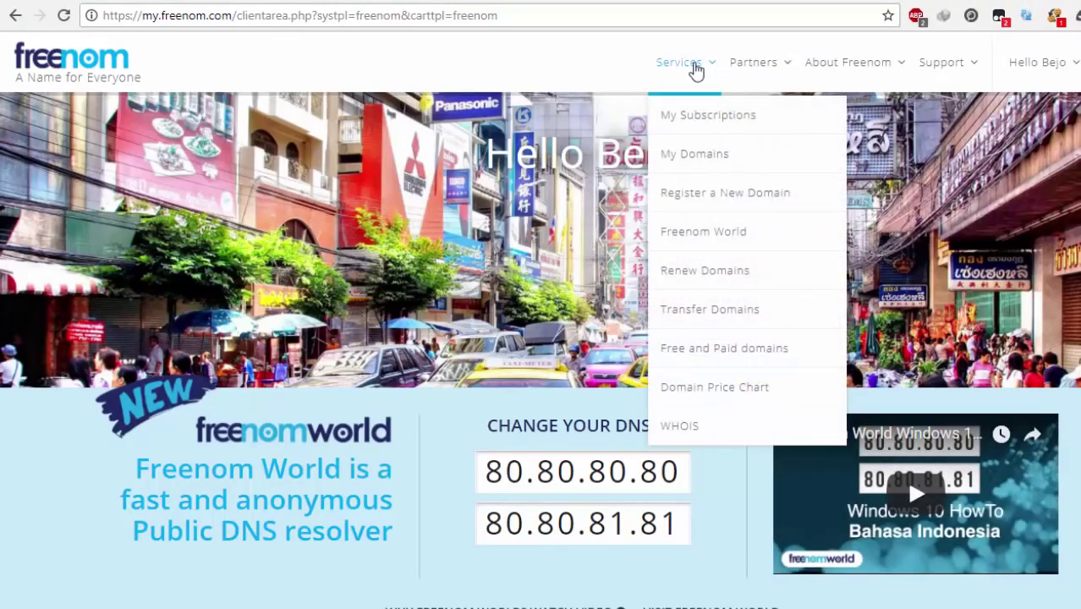
pyautogui.click(708, 163)
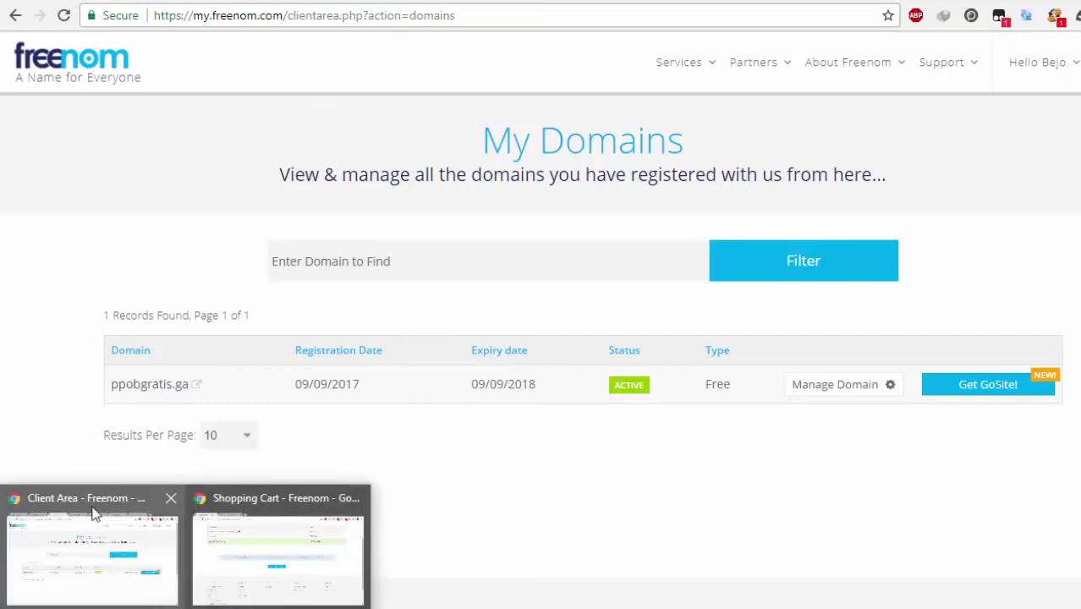
# Step: Start a new InfinityFree hosting account and check ppobgratis.ga as the own domain
pyautogui.hotkey('alt', 'Tab')
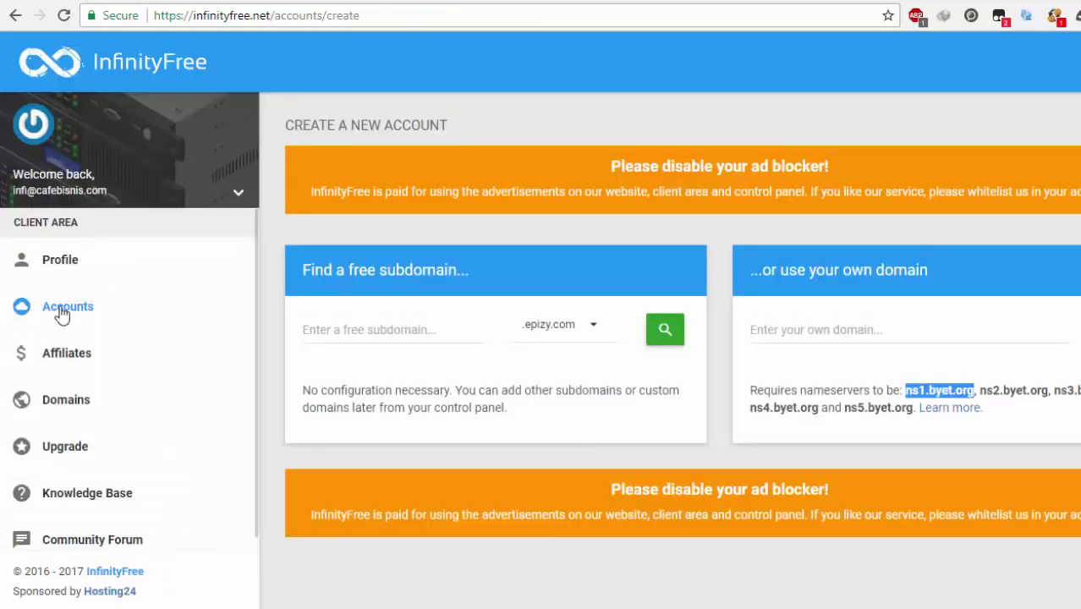
pyautogui.click(57, 308)
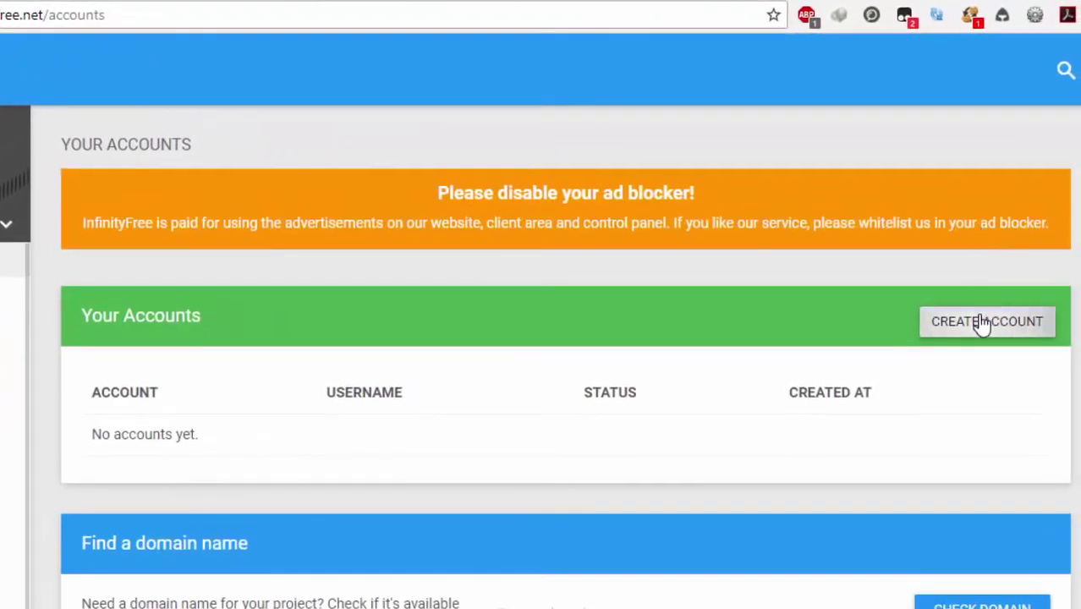
pyautogui.click(981, 322)
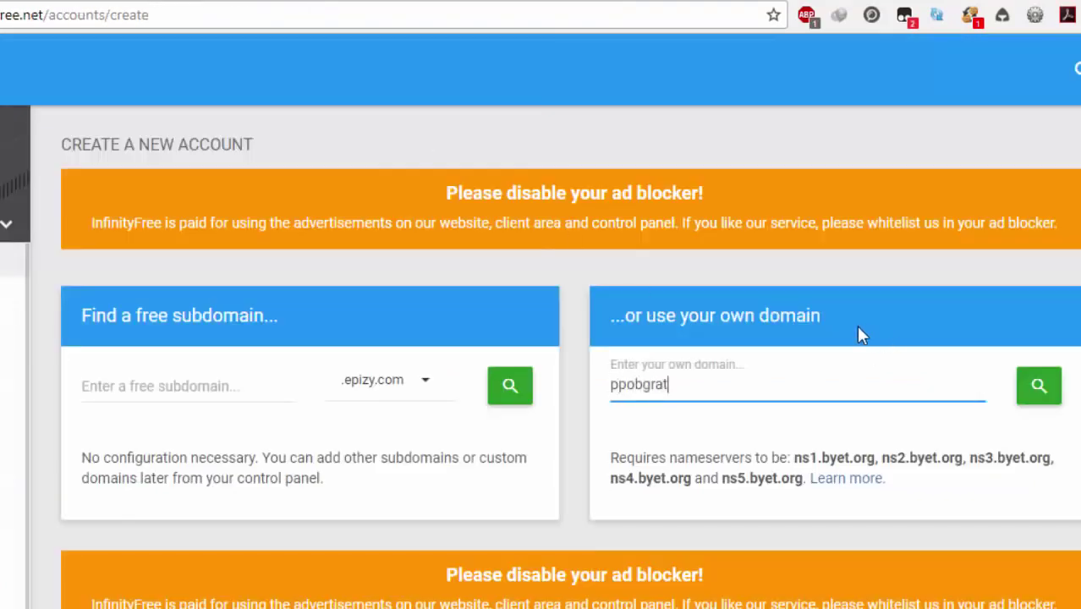
pyautogui.write('ga')
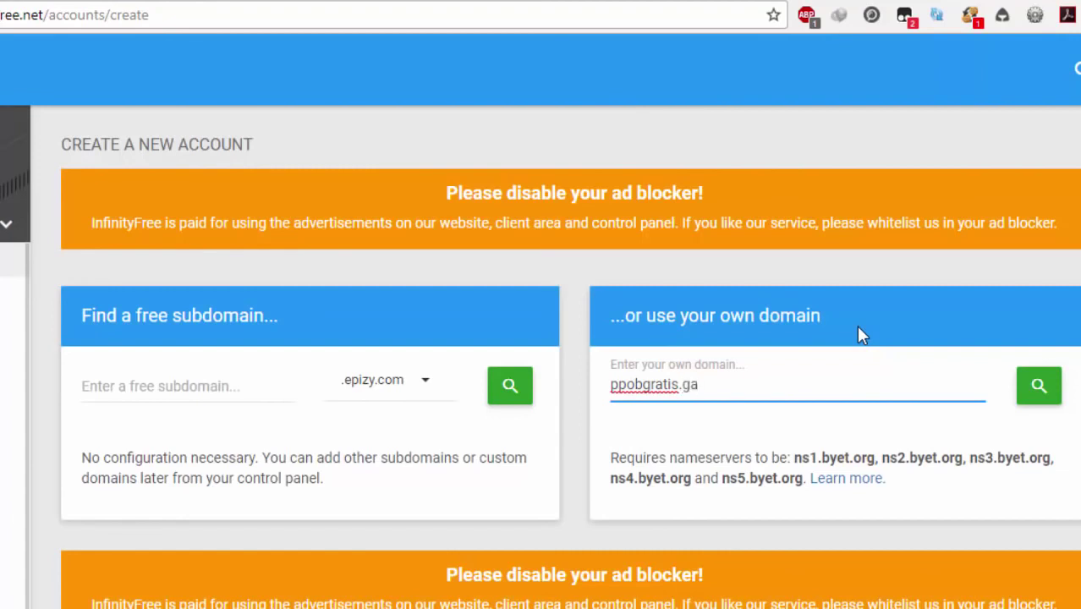
pyautogui.click(1041, 393)
# Step: Pass the CAPTCHA and create the hosting account for ppobgratis.ga
pyautogui.scroll(-2, 803, 439)
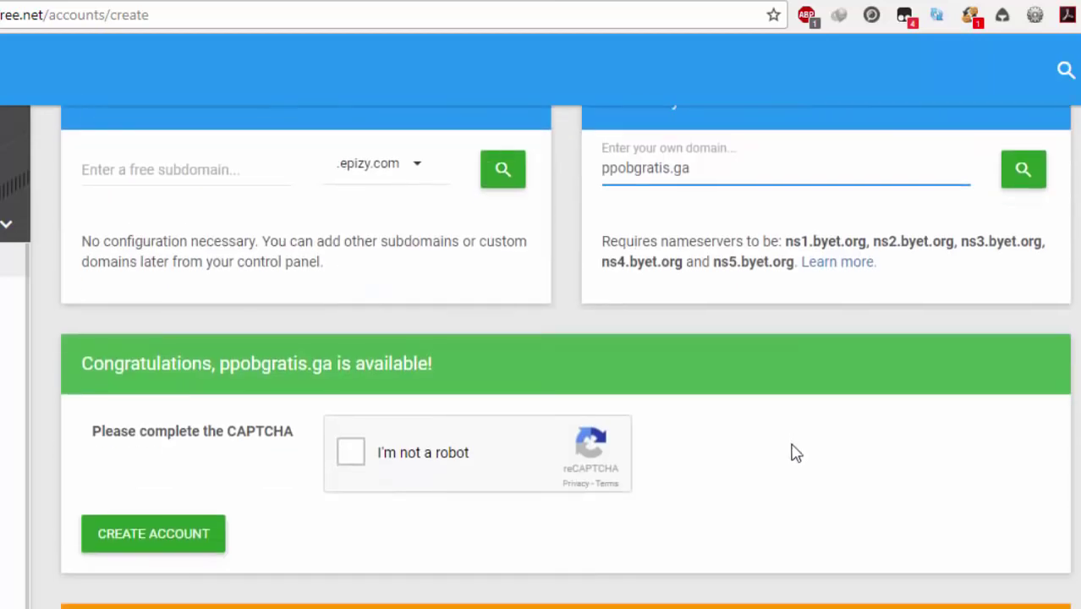
pyautogui.click(346, 451)
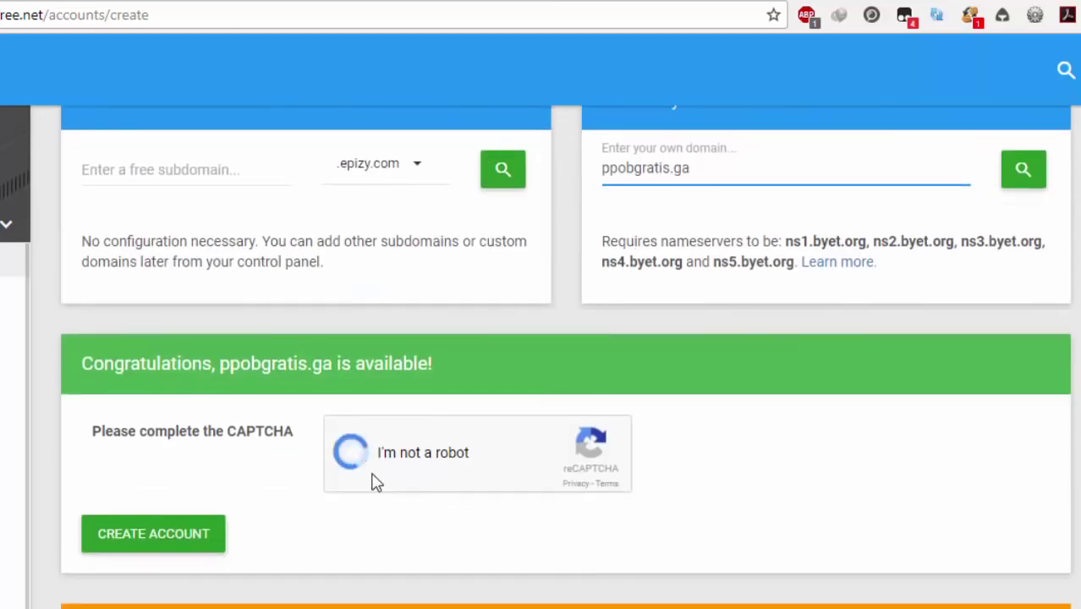
pyautogui.click(145, 545)
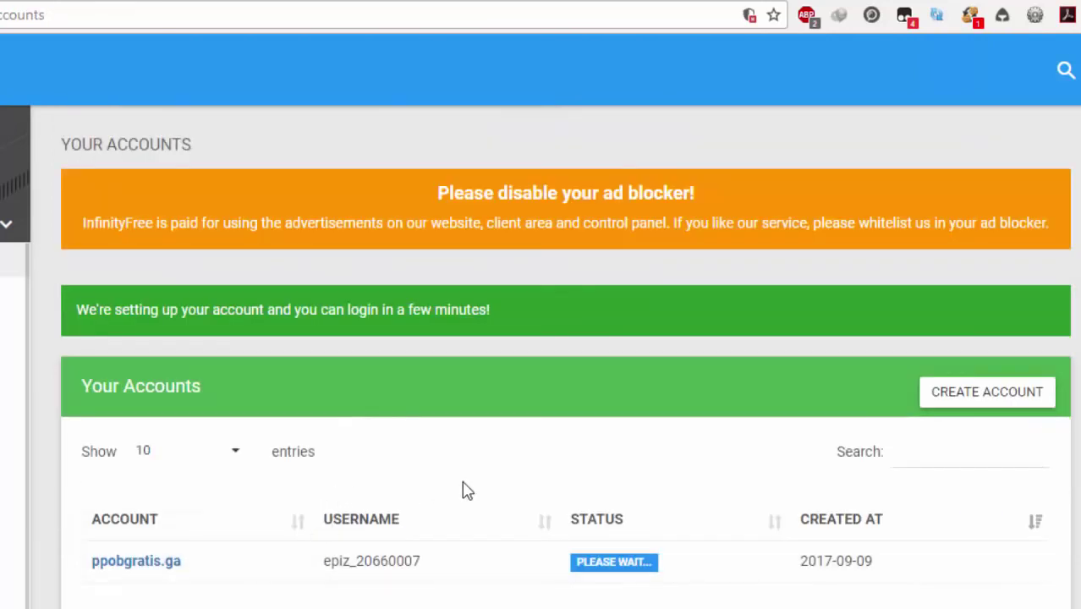
pyautogui.scroll(-2, 686, 510)
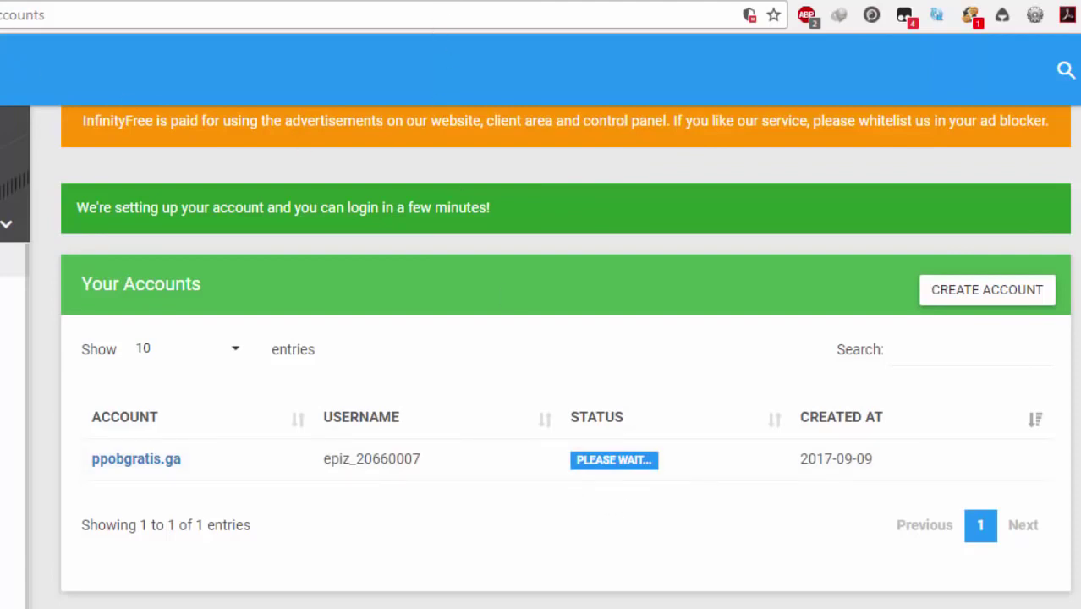
pyautogui.click(2, 1)
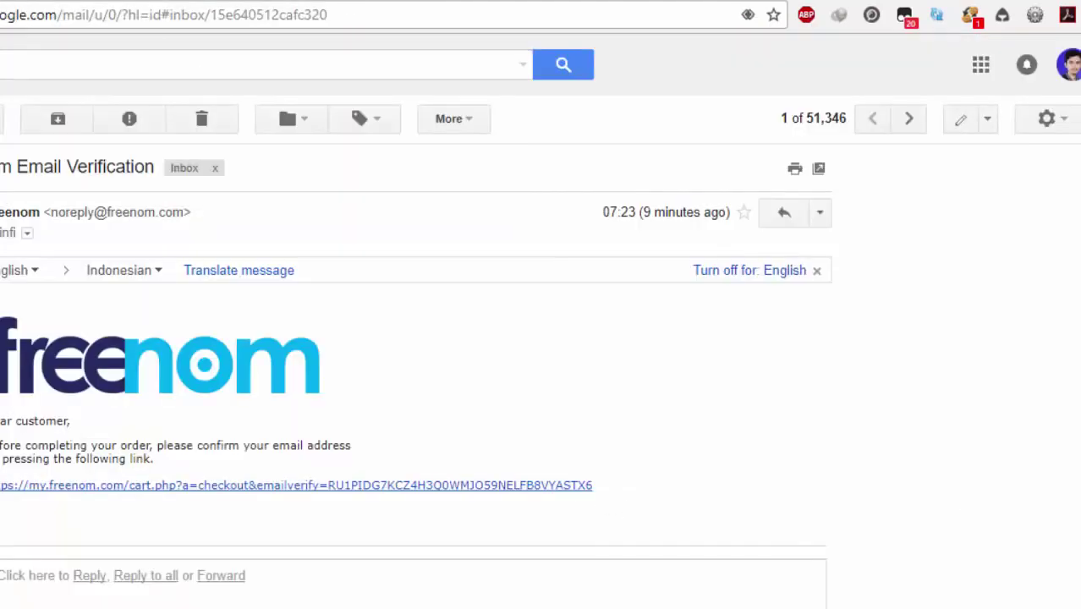
# Step: Check the account-created email in Gmail, then reload the InfinityFree accounts list
pyautogui.click(1, 118)
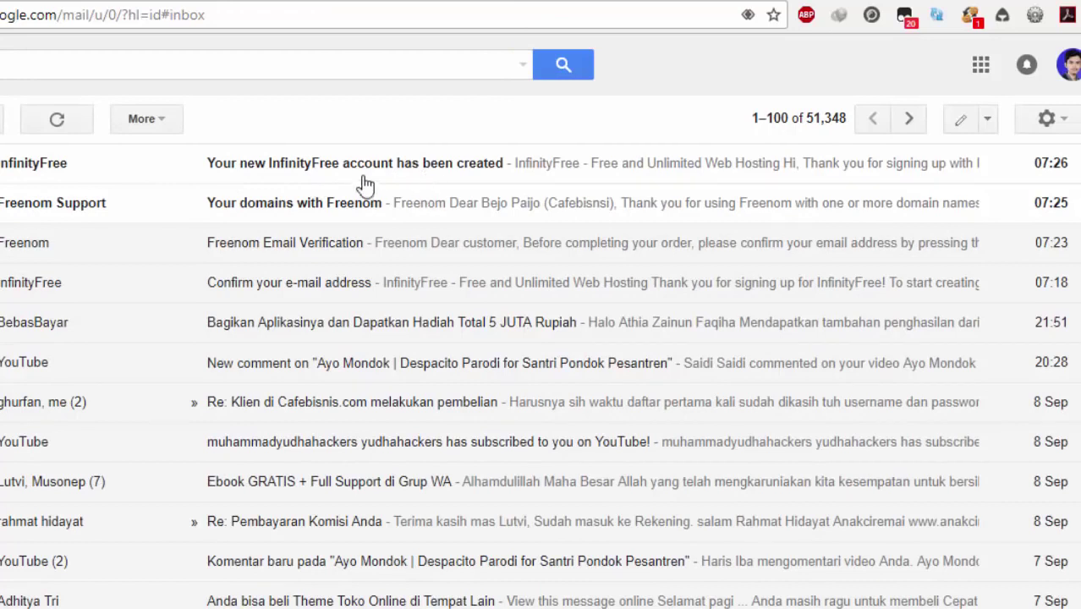
pyautogui.click(277, 0)
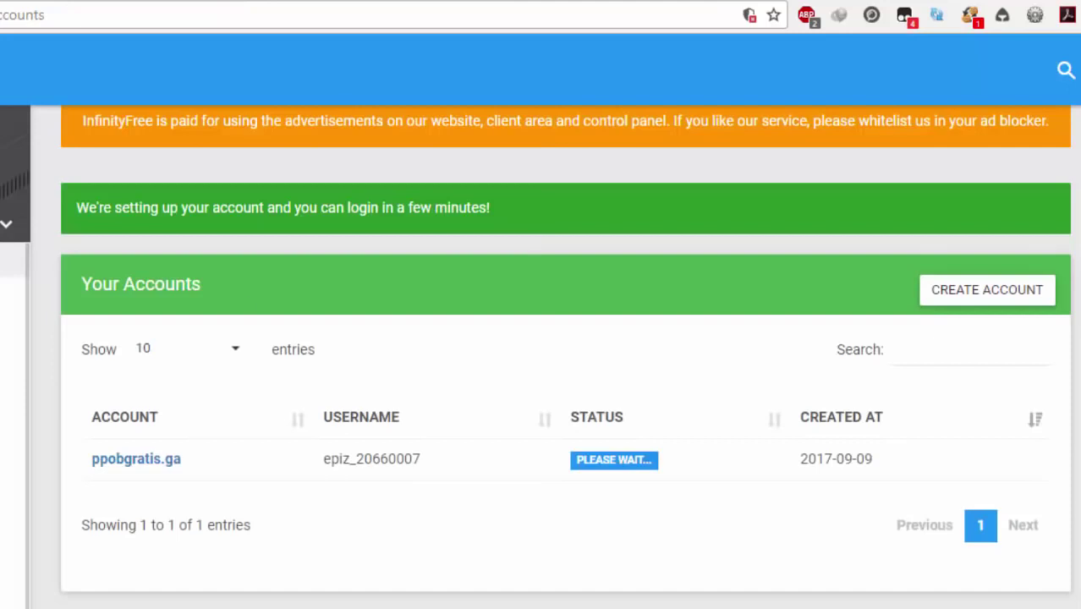
pyautogui.click(3, 365)
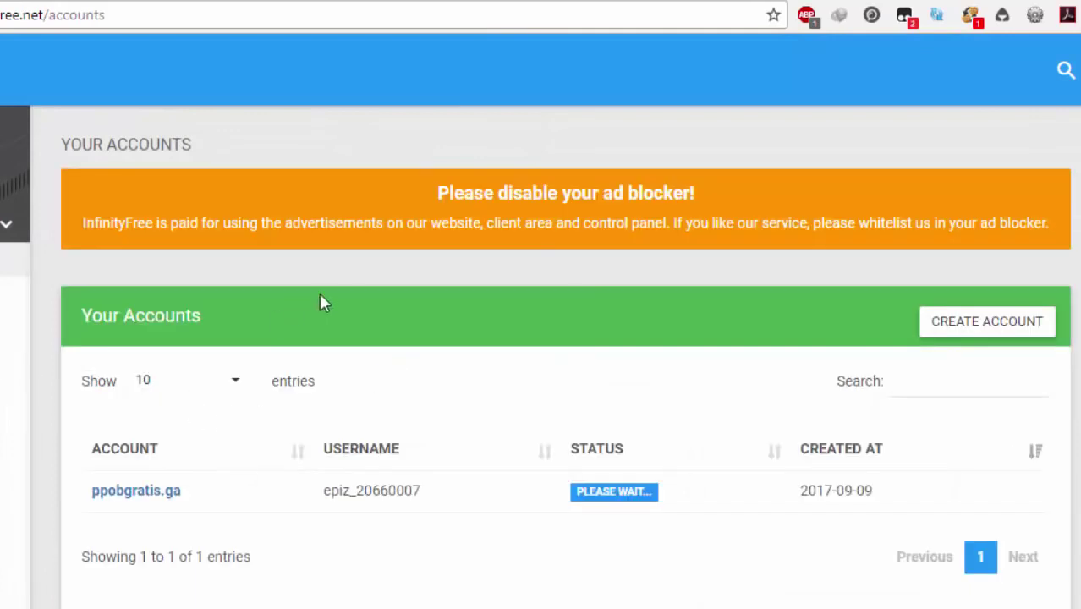
# Step: Open the ppobgratis.ga hosting account page to see its Active status, FTP details and nameservers
pyautogui.click(159, 498)
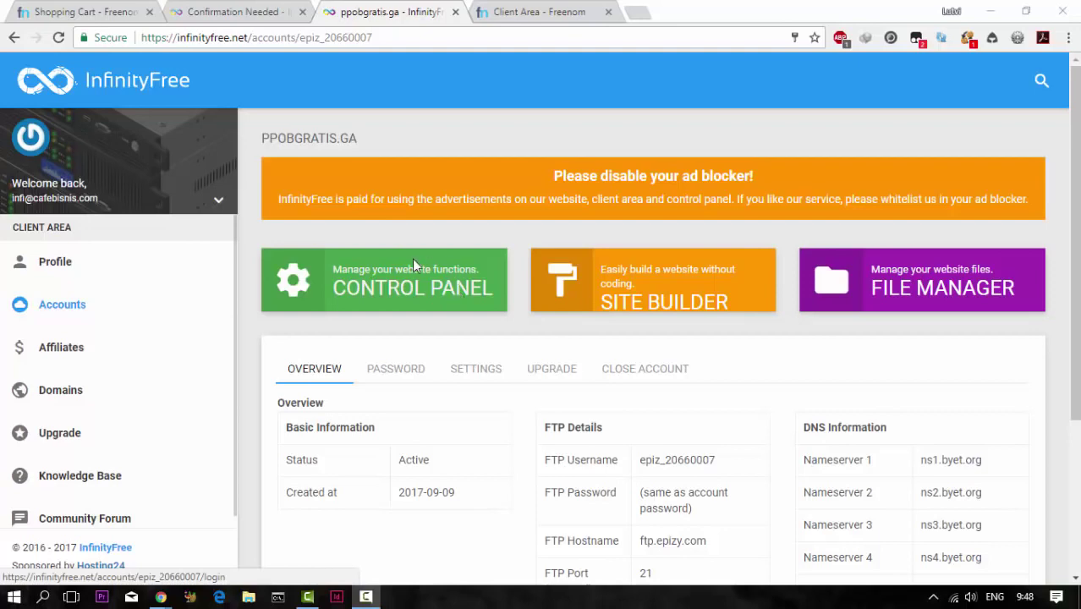
# Step: In Freenom, open the Nameservers settings for ppobgratis.ga from My Domains
pyautogui.click(510, 11)
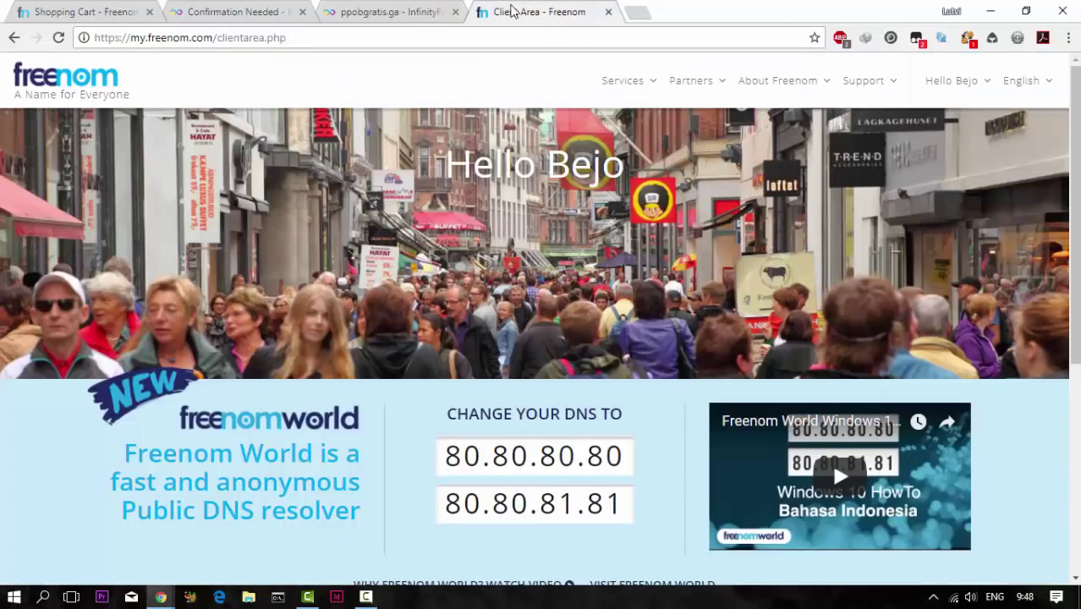
pyautogui.moveTo(639, 86)
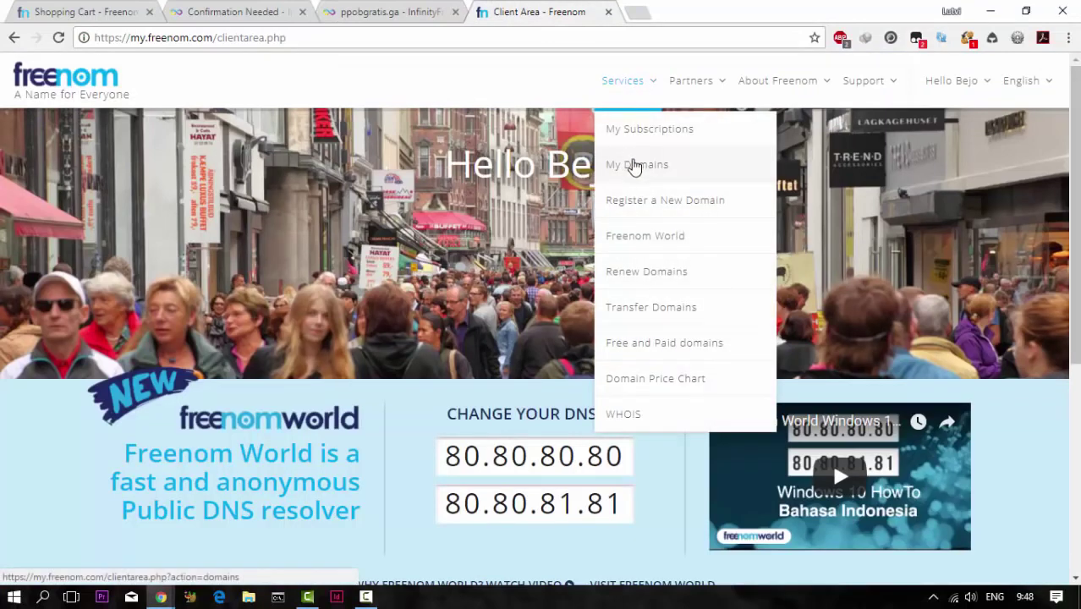
pyautogui.click(645, 168)
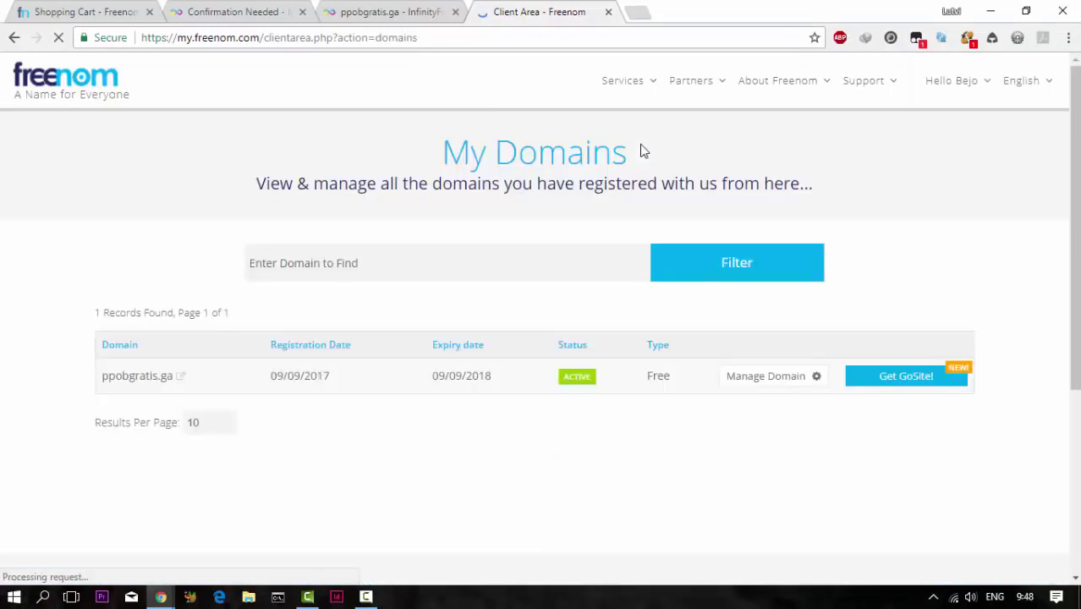
pyautogui.click(781, 382)
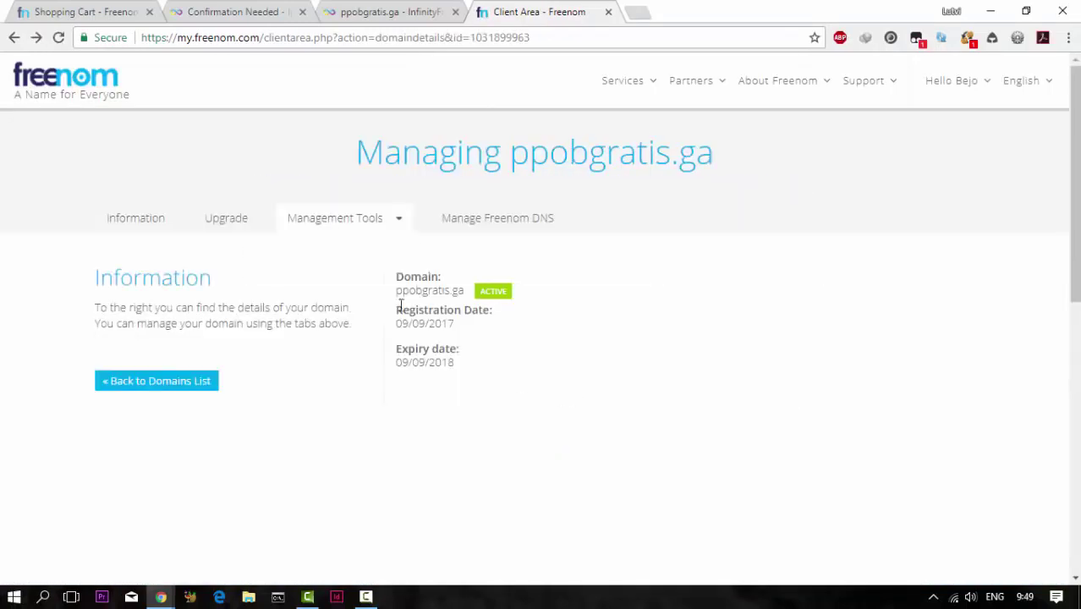
pyautogui.click(398, 221)
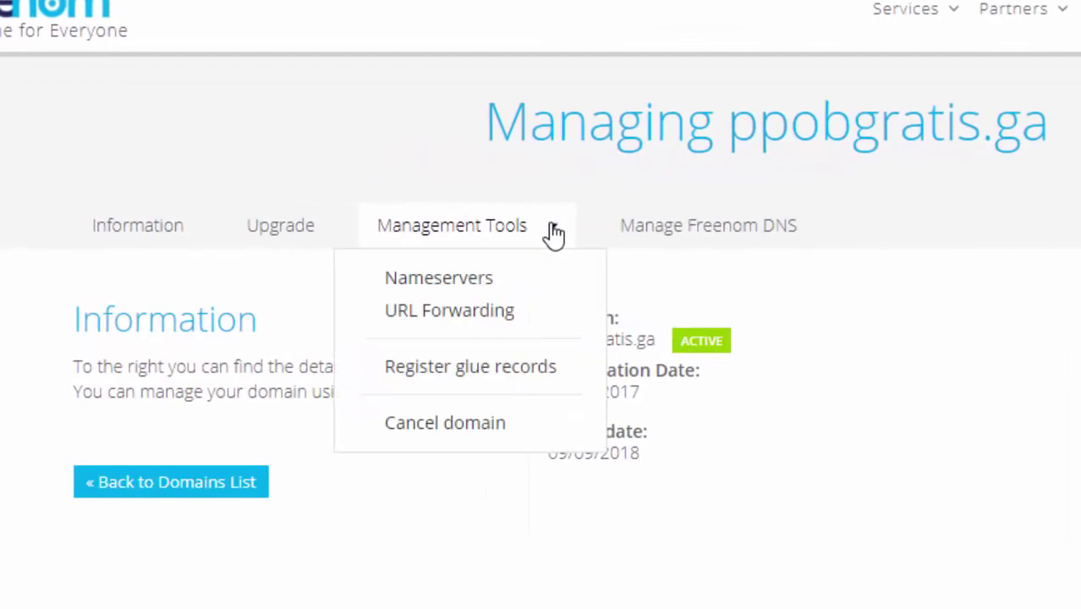
pyautogui.click(477, 290)
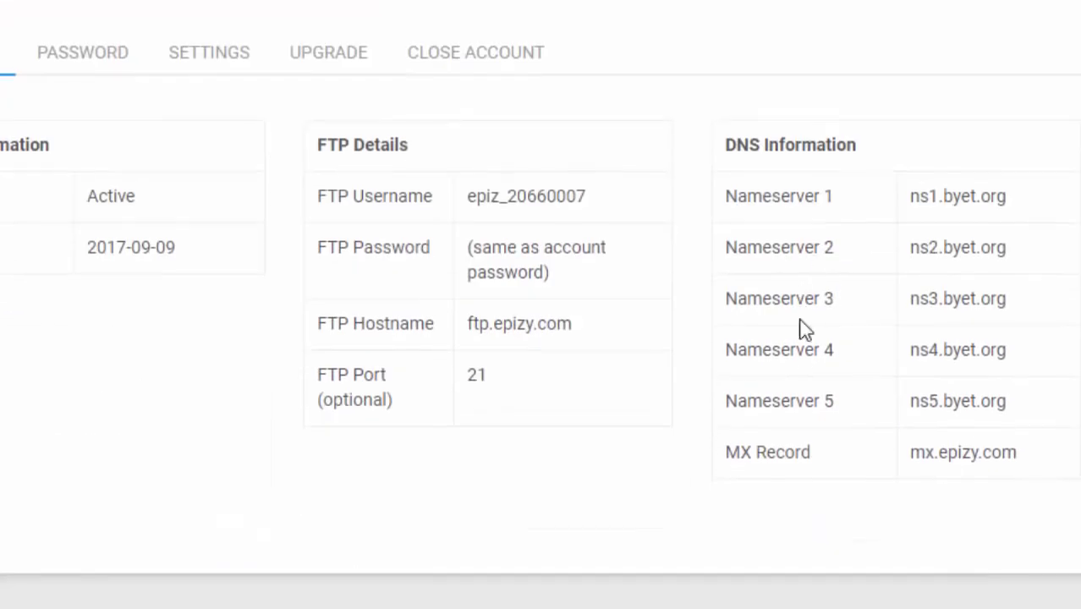
# Step: Copy ns3.byet.org from InfinityFree and paste it as Nameserver 3 in Freenom
pyautogui.moveTo(911, 402); pyautogui.dragTo(950, 408)
pyautogui.moveTo(1008, 298); pyautogui.dragTo(904, 303)
pyautogui.hotkey('ctrl', 'c')
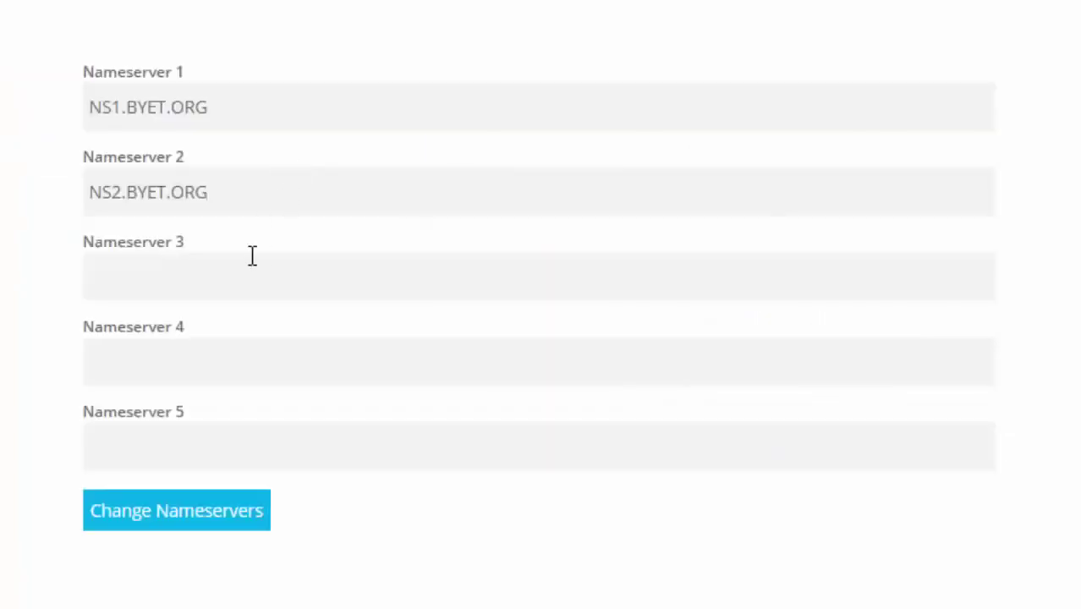
pyautogui.click(251, 272)
pyautogui.hotkey('ctrl', 'v')
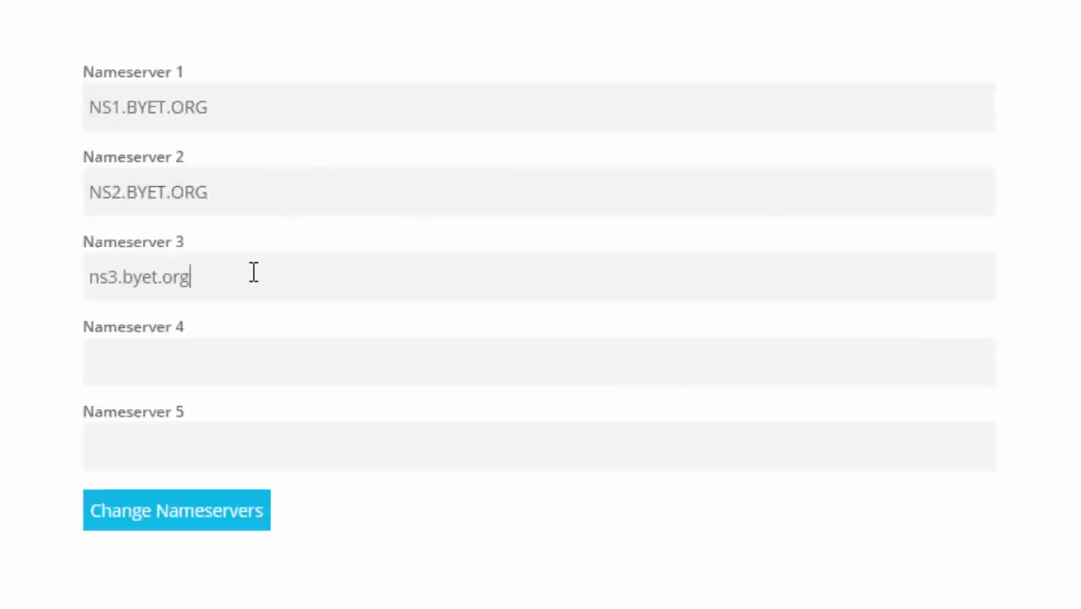
# Step: Set Nameserver 4 to ns4.byet.org and Nameserver 5 to ns5.byet.org
pyautogui.click(238, 352)
pyautogui.hotkey('ctrl', 'v')
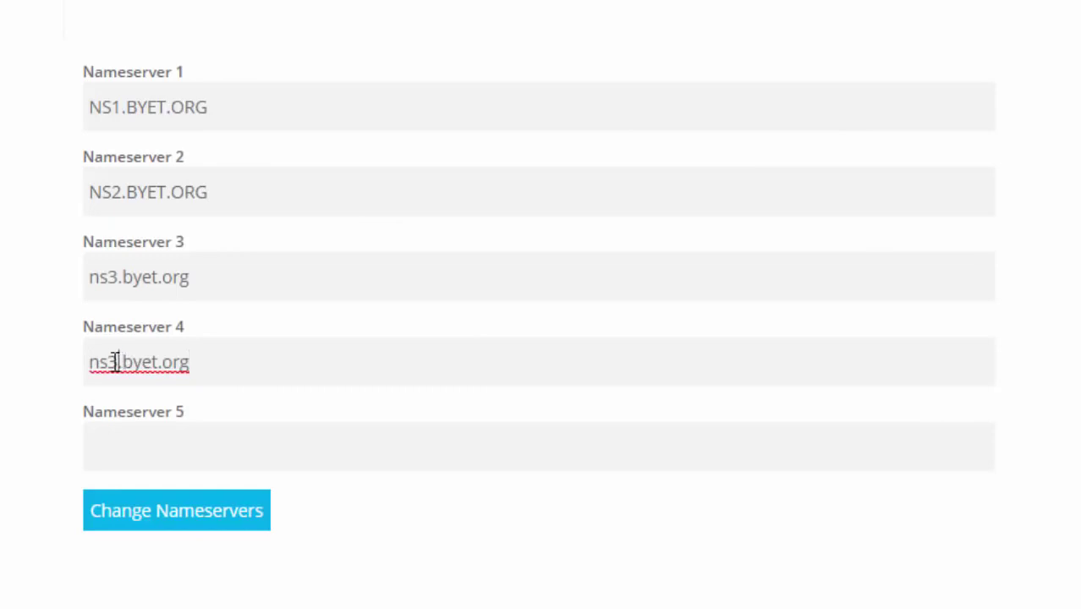
pyautogui.moveTo(108, 361); pyautogui.dragTo(122, 361)
pyautogui.write('4')
pyautogui.click(174, 441)
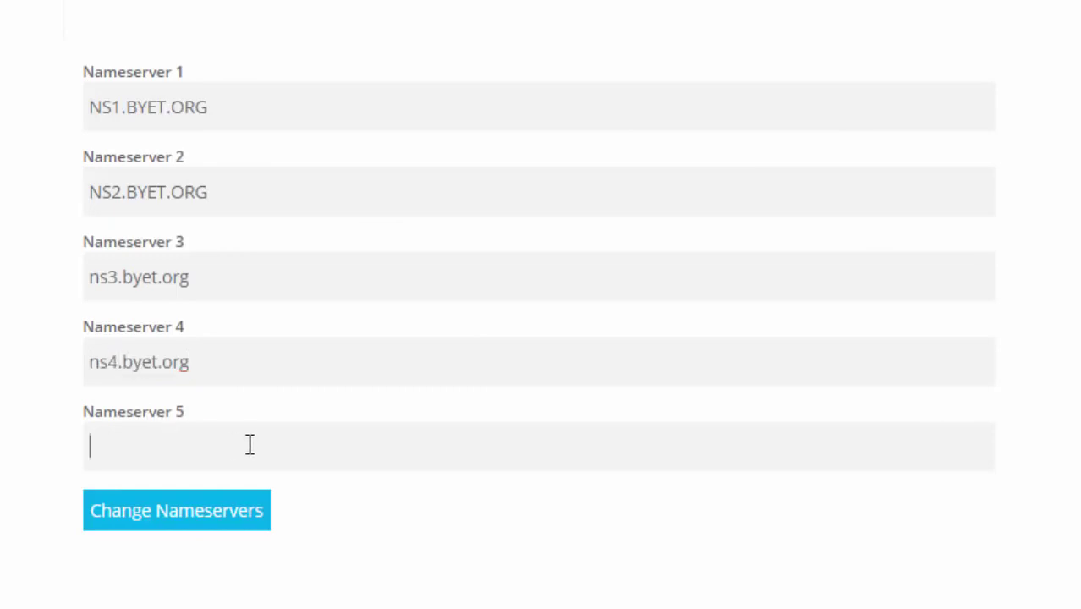
pyautogui.hotkey('ctrl', 'v')
pyautogui.moveTo(120, 447); pyautogui.dragTo(108, 446)
pyautogui.write('5')
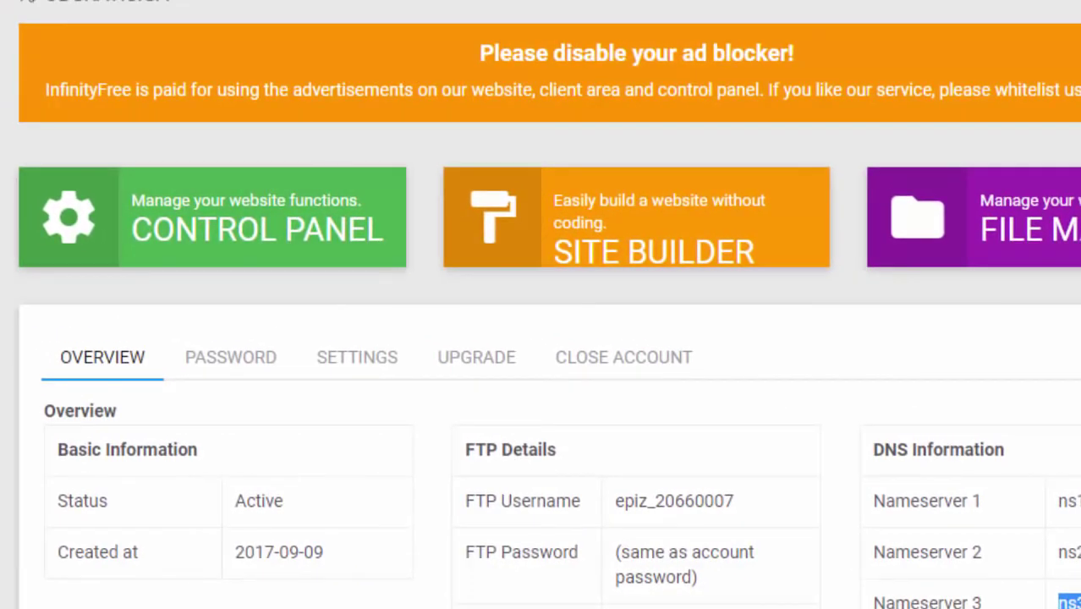
# Step: From the control panel, start a WordPress install in Softaculous Apps Installer
pyautogui.click(230, 226)
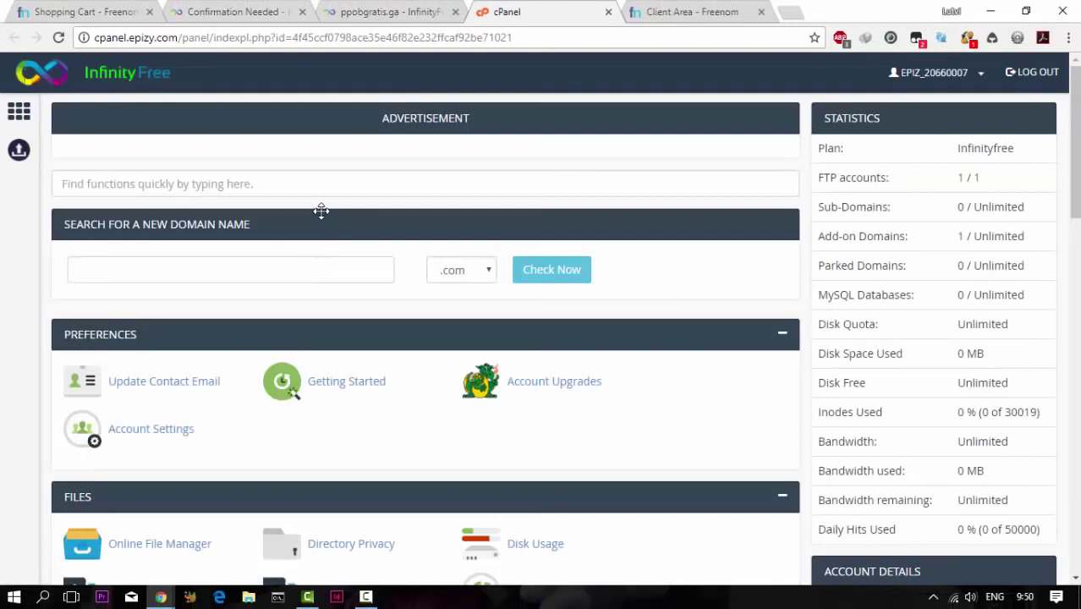
pyautogui.scroll(-5, 322, 213)
pyautogui.scroll(-8, 322, 218)
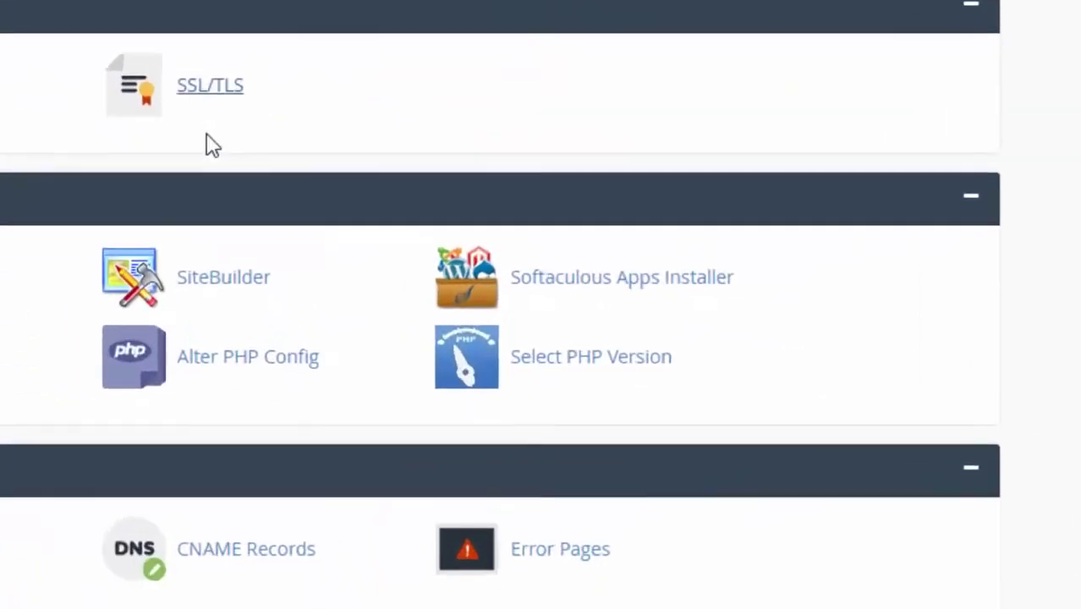
pyautogui.click(582, 269)
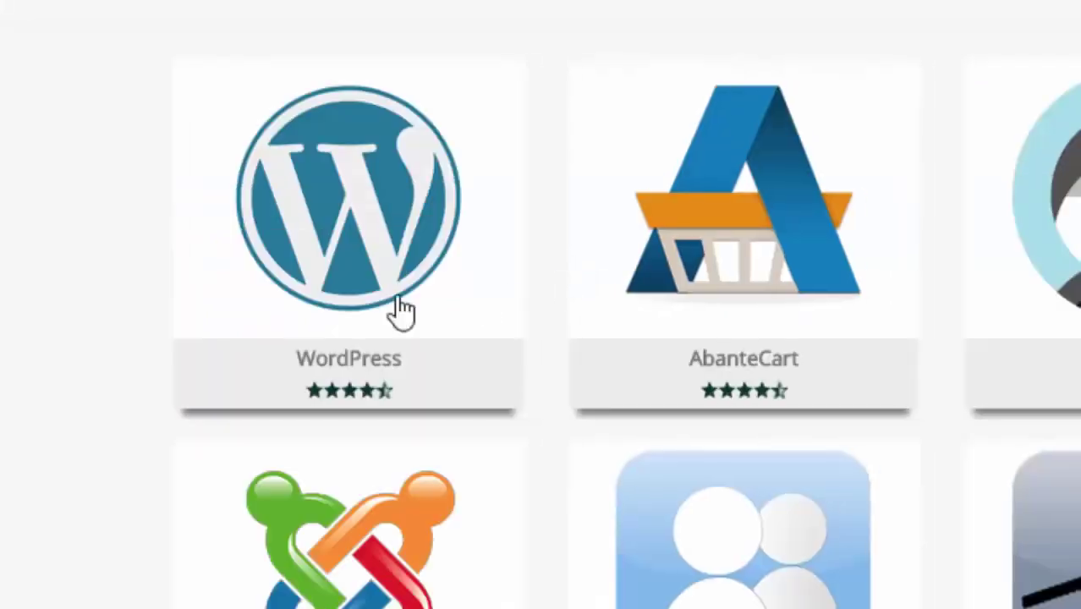
pyautogui.moveTo(386, 205)
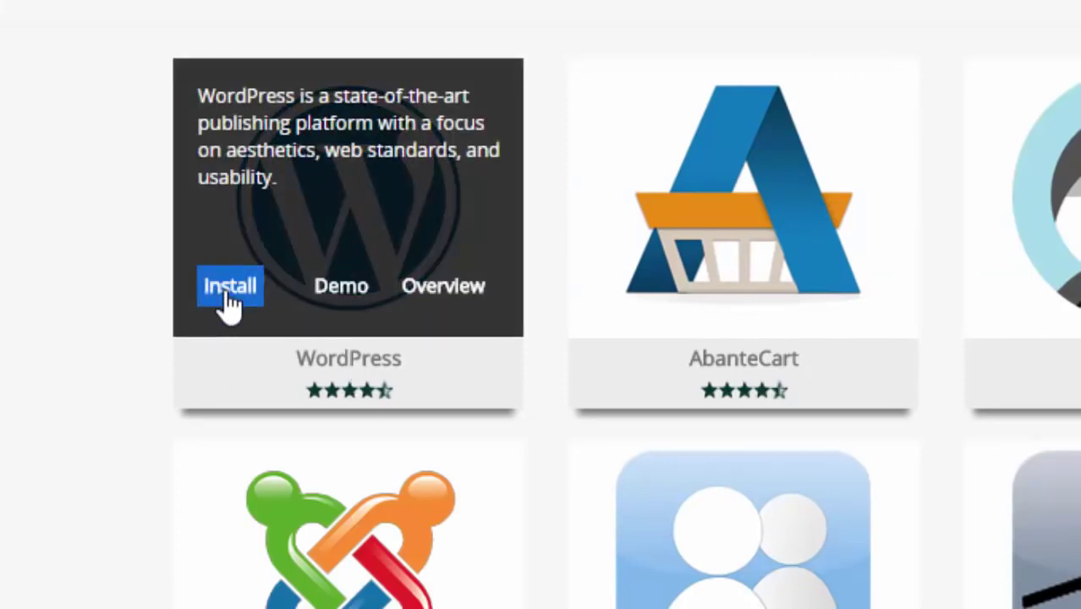
pyautogui.click(228, 287)
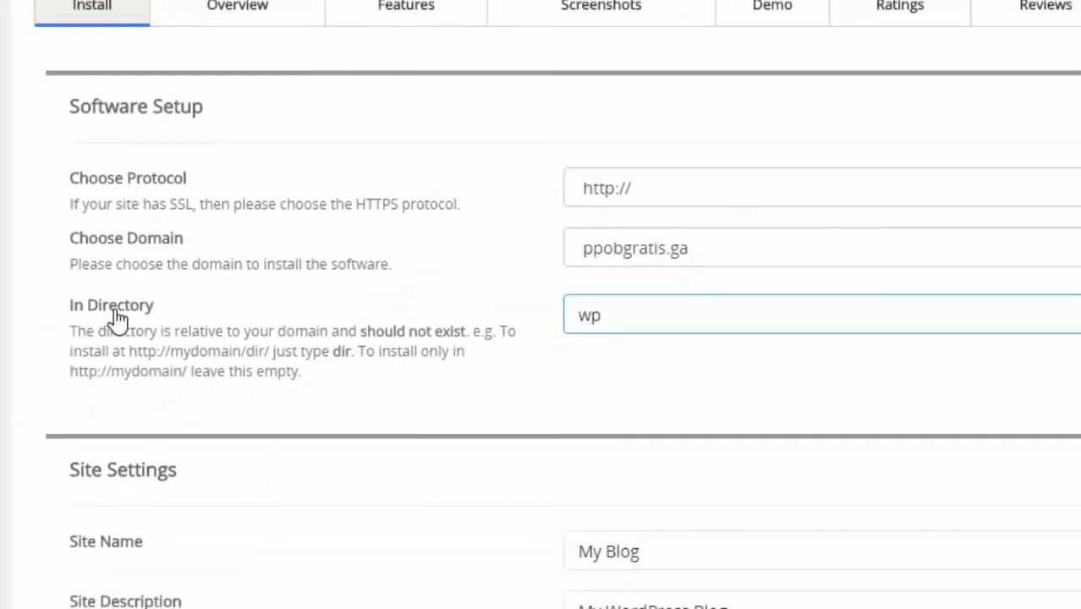
pyautogui.click(636, 322)
pyautogui.moveTo(637, 320); pyautogui.dragTo(570, 314)
pyautogui.press('BackSpace')
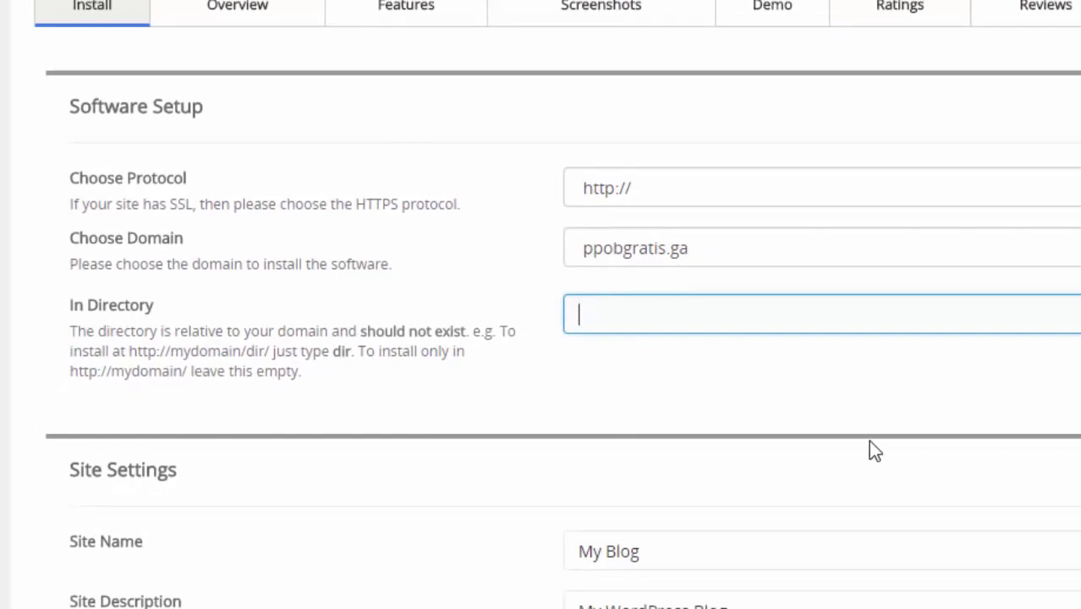
pyautogui.click(784, 197)
pyautogui.click(755, 205)
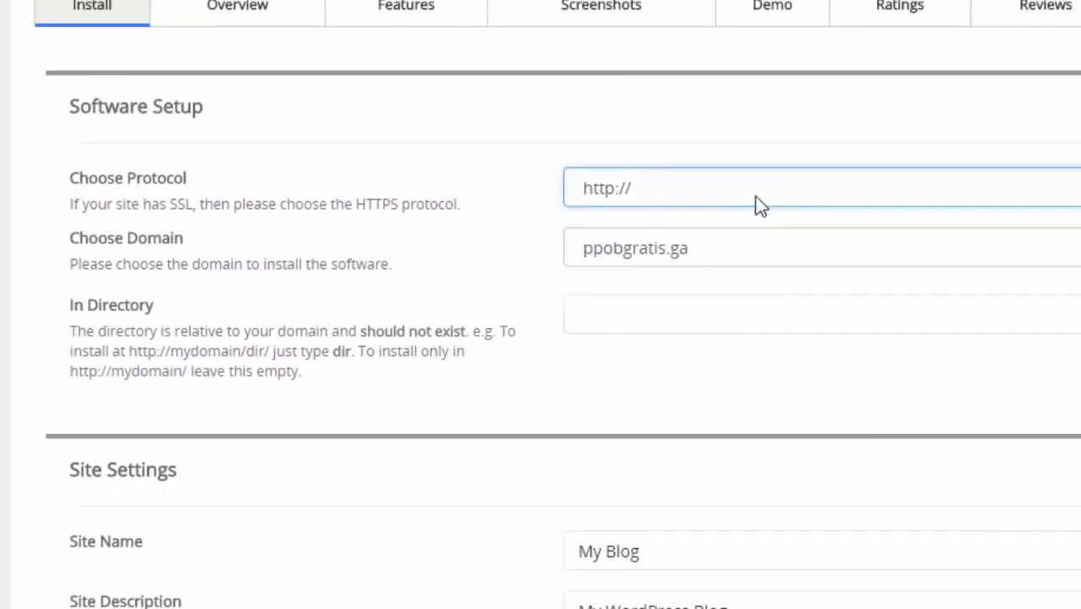
pyautogui.scroll(-1, 368, 300)
pyautogui.scroll(-5, 370, 300)
# Step: Name the site 'PPOB Gratis' with description 'Bikin PPOB Gratis tanpa modal'
pyautogui.click(107, 201)
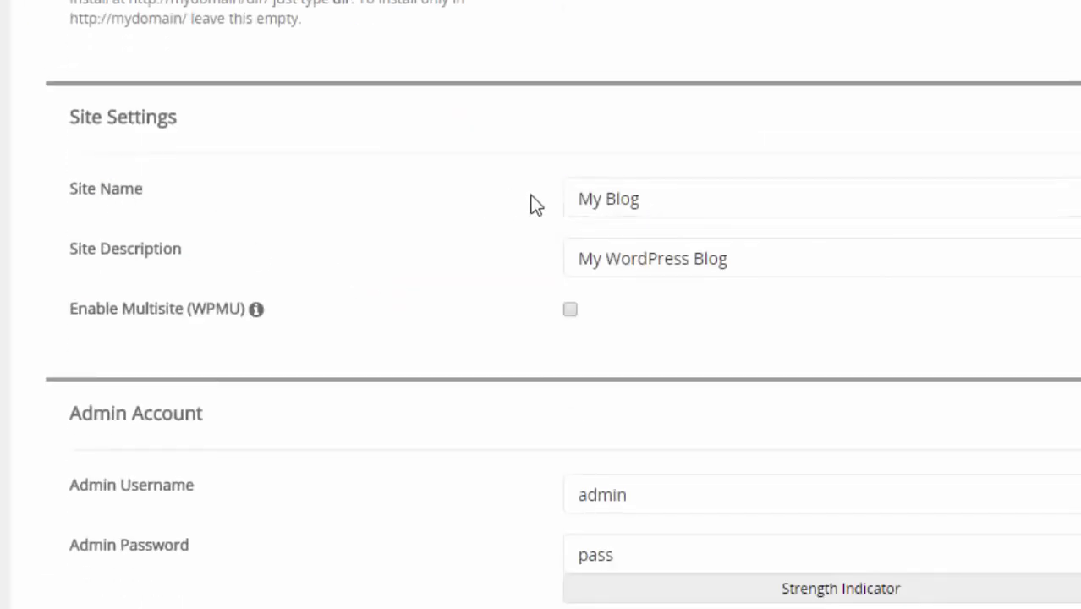
pyautogui.click(665, 205)
pyautogui.moveTo(665, 206); pyautogui.dragTo(520, 197)
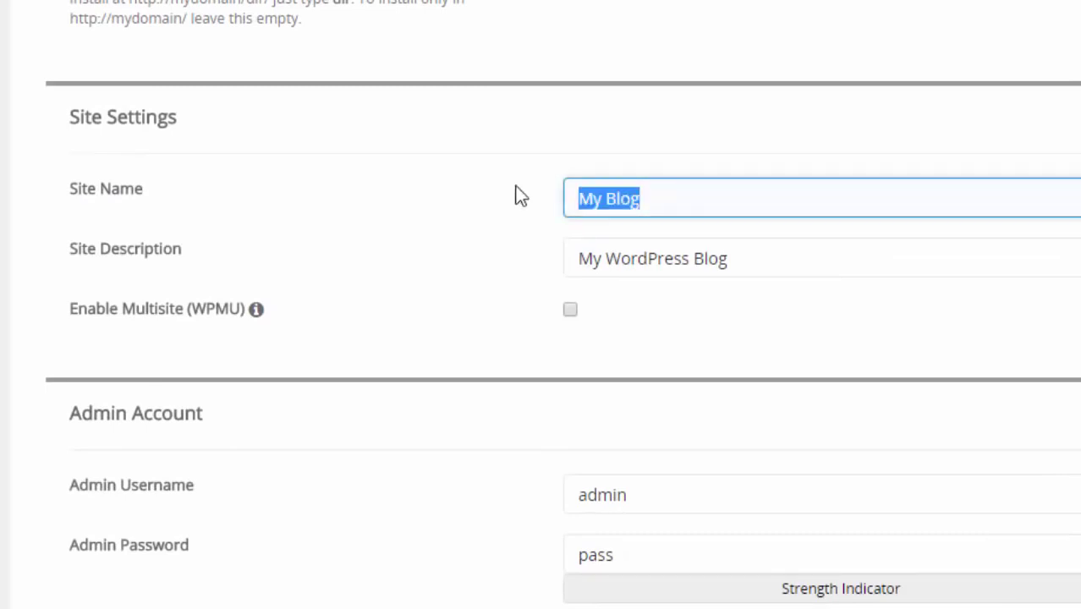
pyautogui.write('PPO')
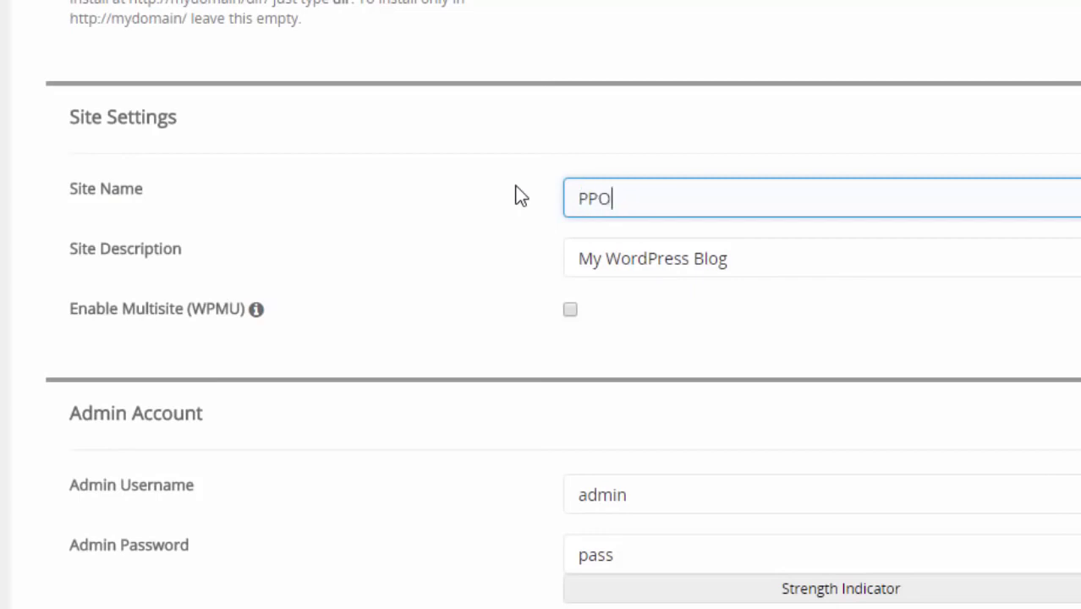
pyautogui.write('B Gratis')
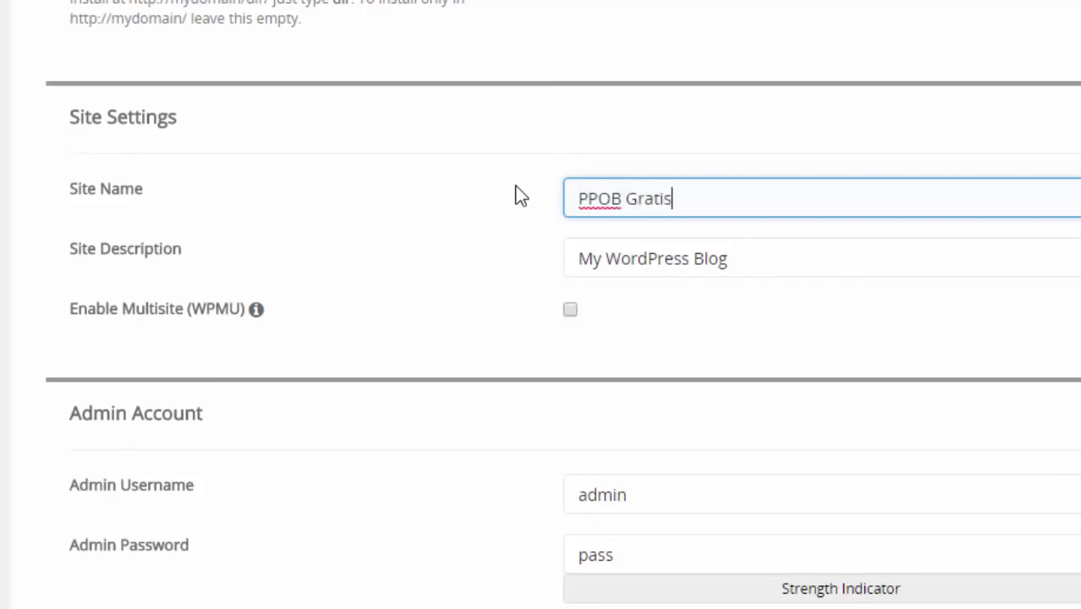
pyautogui.moveTo(793, 260); pyautogui.dragTo(565, 257)
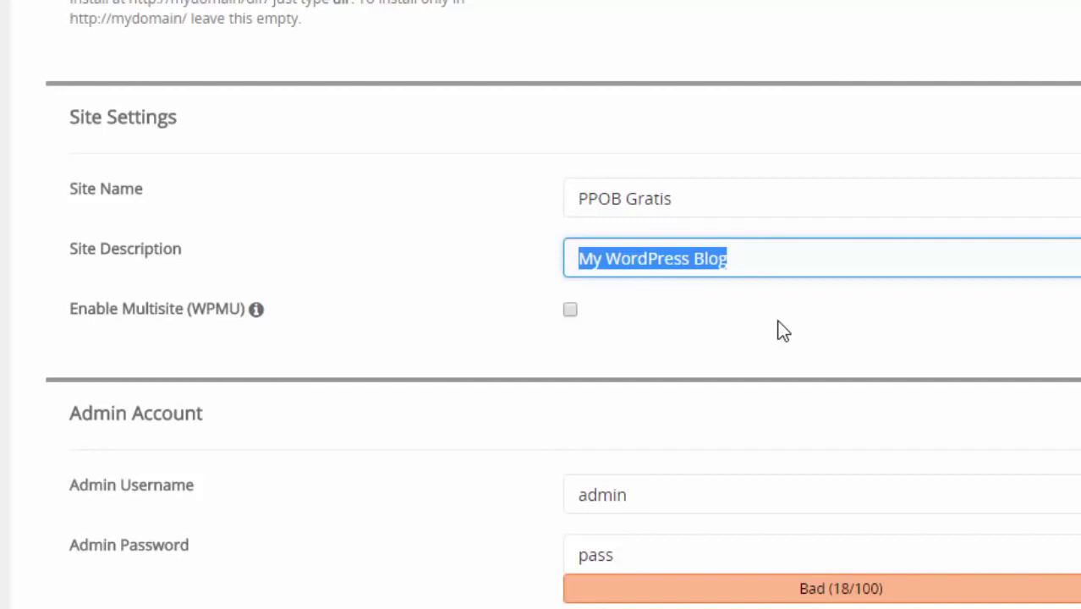
pyautogui.write('Bikin PPO')
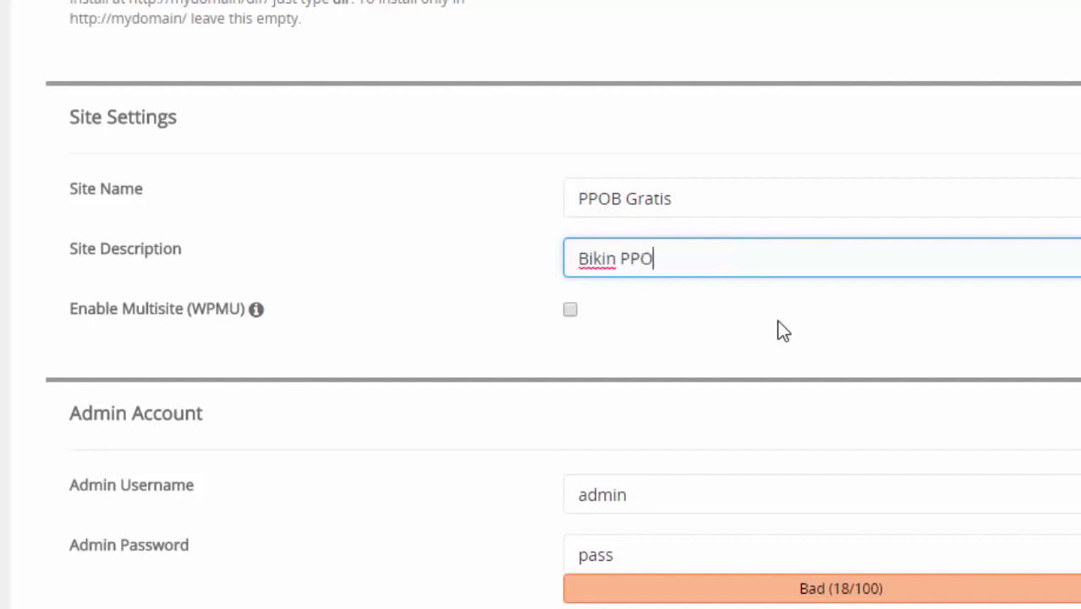
pyautogui.write('N')
pyautogui.write('B')
pyautogui.write(' Gratis t')
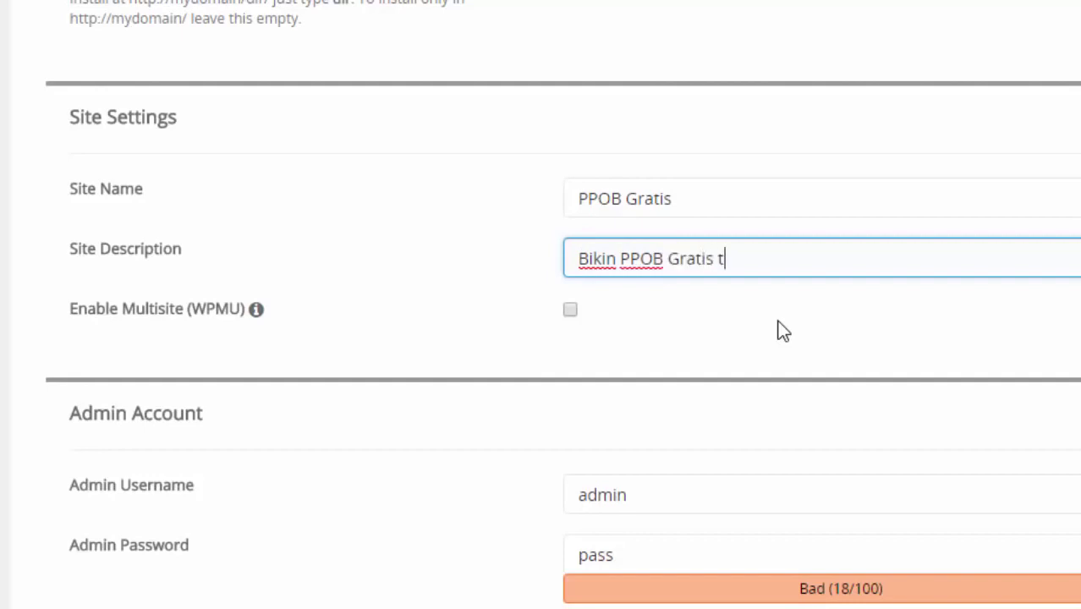
pyautogui.write('anpa modal')
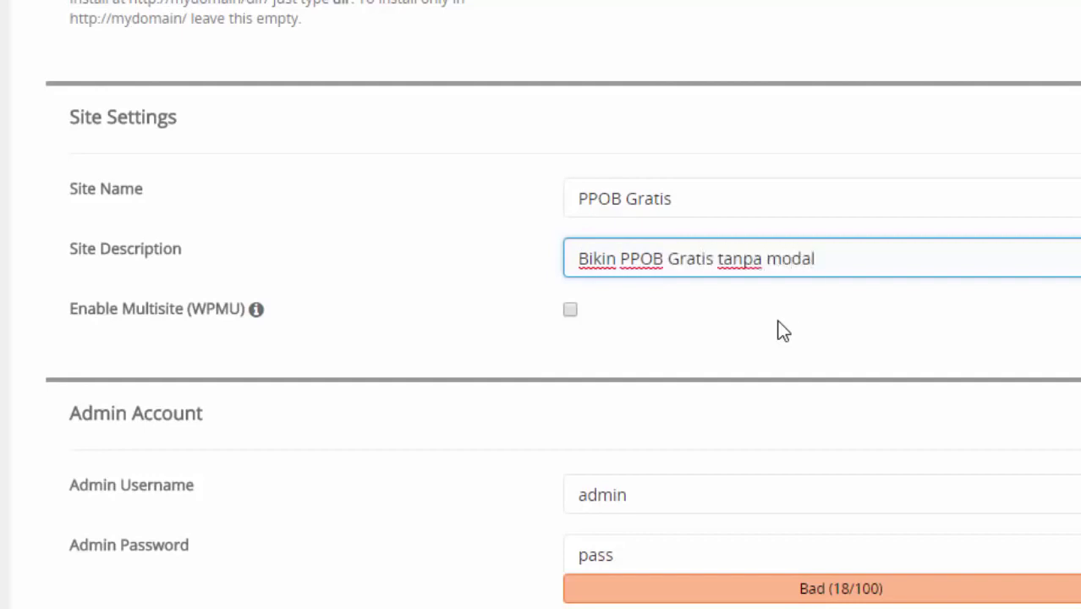
# Step: Change the WordPress admin username to adminppob
pyautogui.scroll(-3, 778, 330)
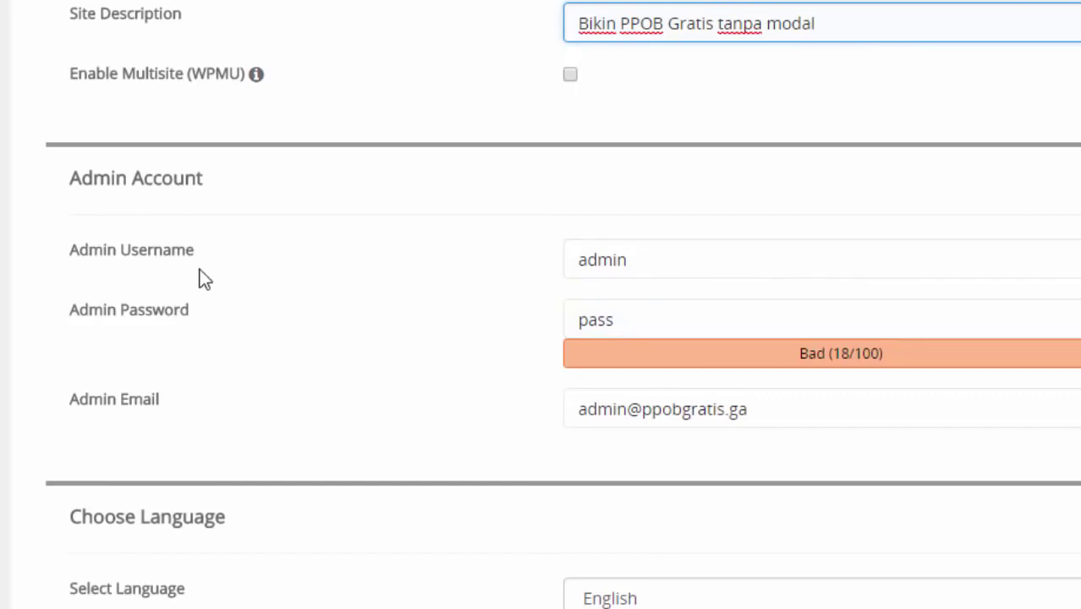
pyautogui.moveTo(622, 258); pyautogui.dragTo(459, 260)
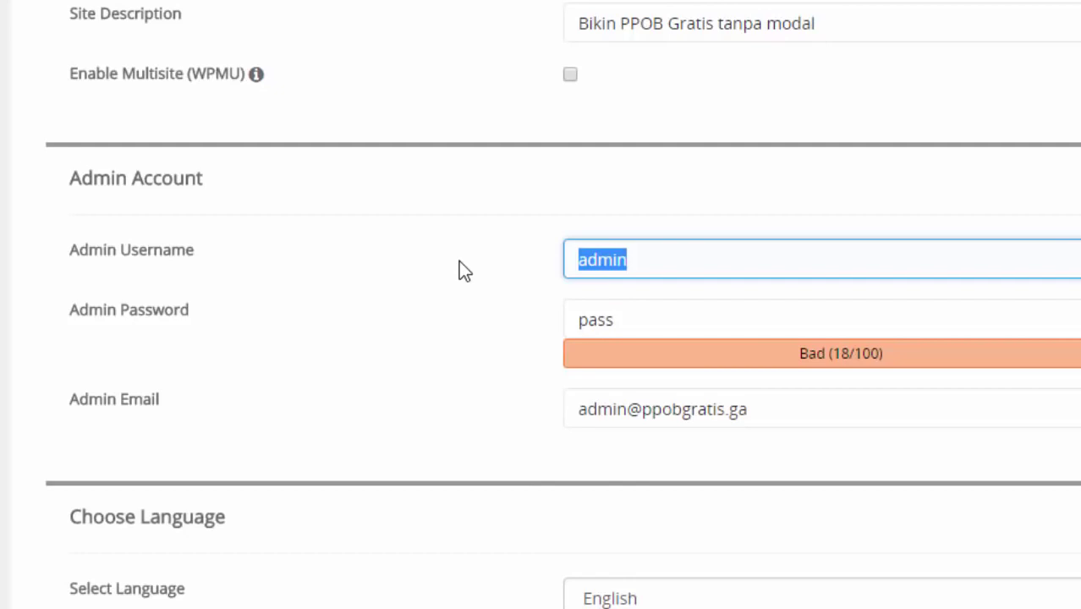
pyautogui.write('a')
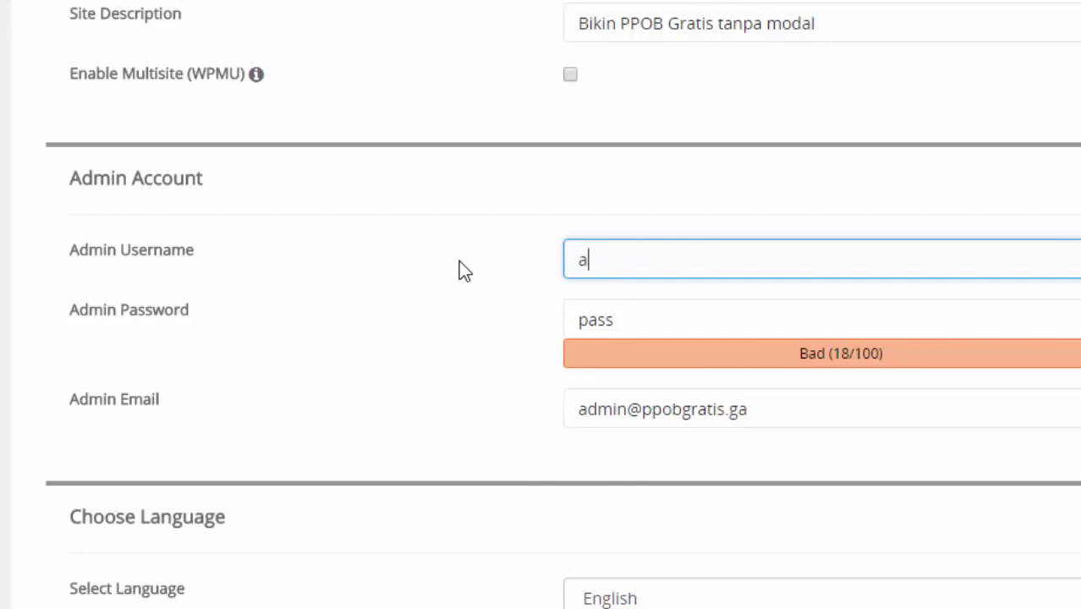
pyautogui.write('dminppob')
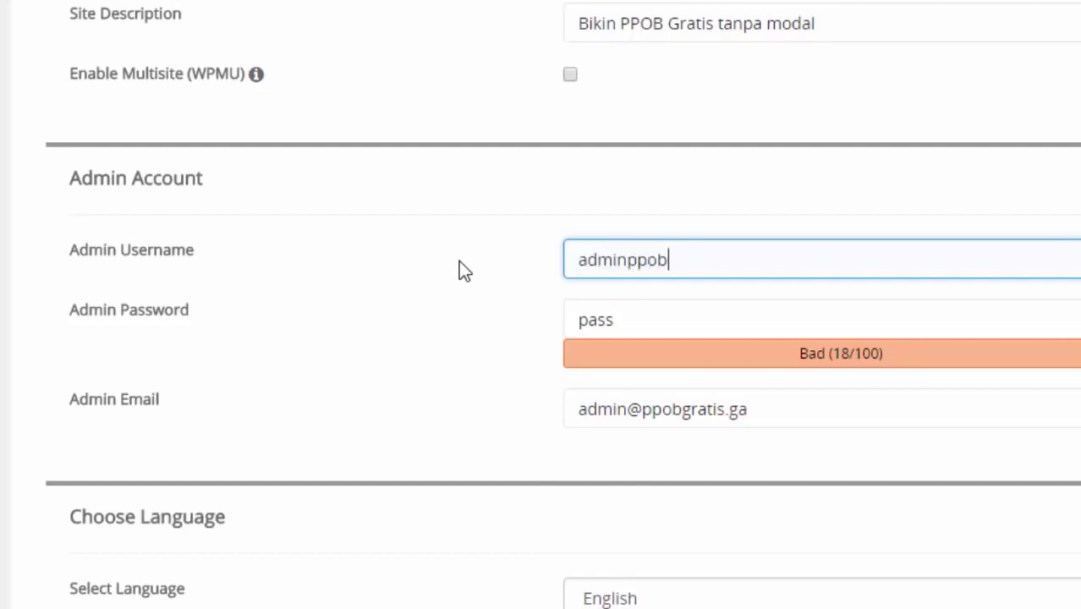
# Step: Replace the generated admin password with a simple password of your own
pyautogui.click(623, 320)
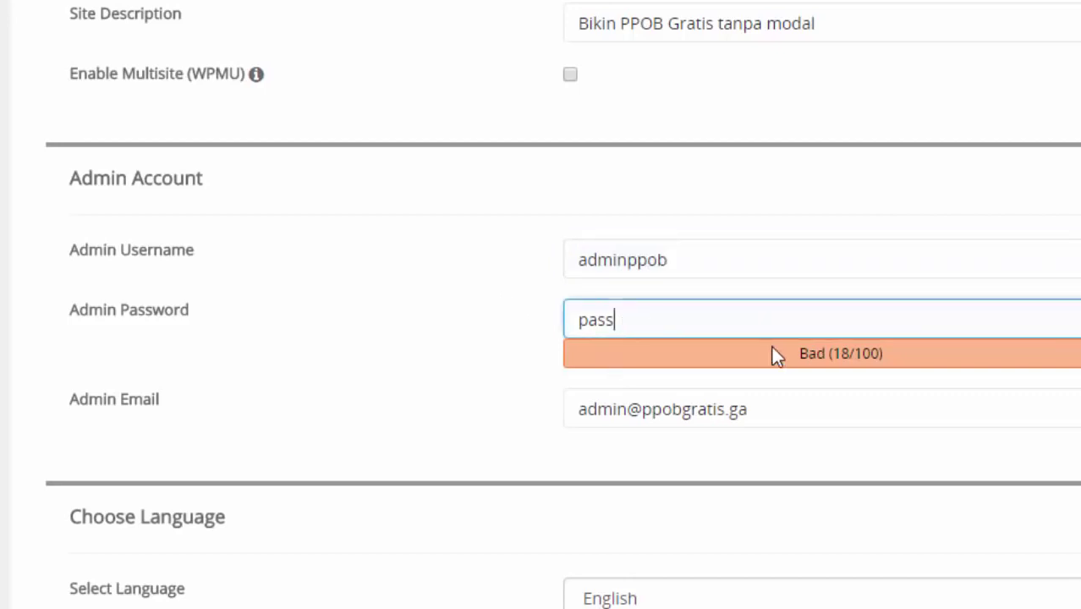
pyautogui.write('word')
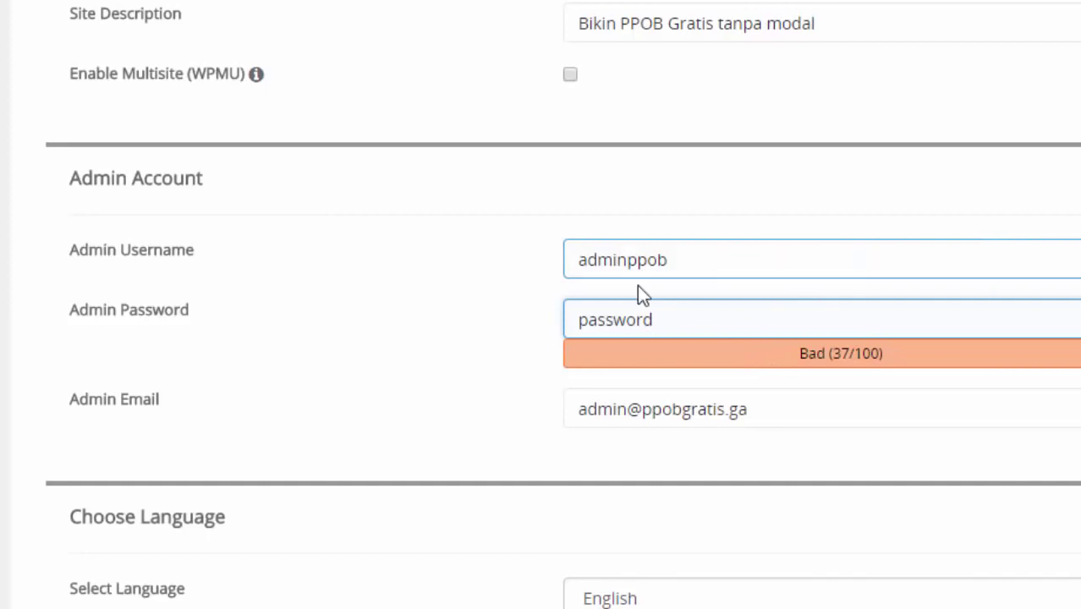
pyautogui.click(1052, 334)
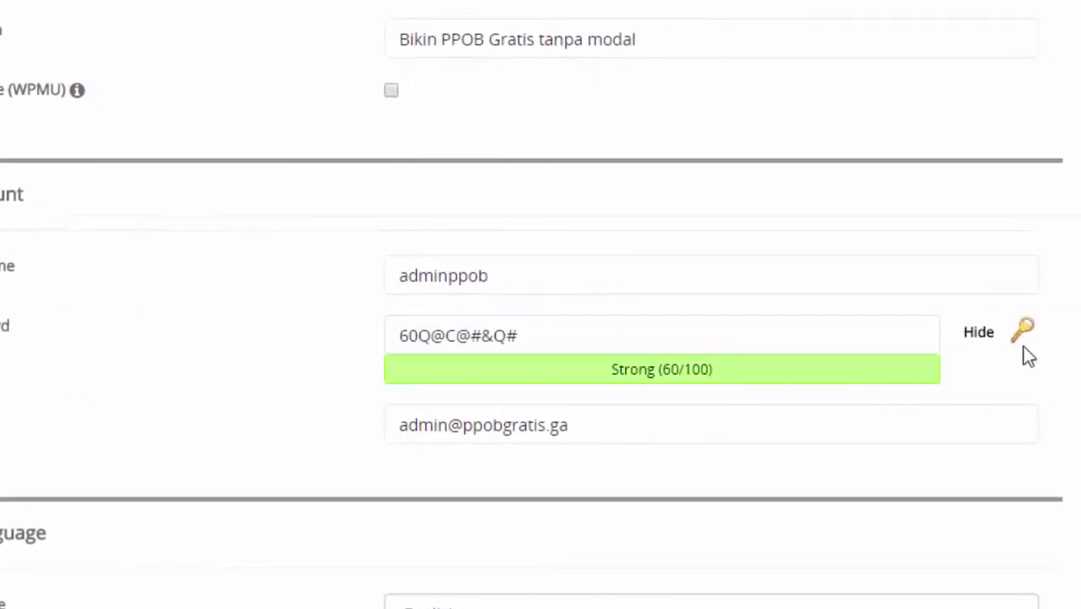
pyautogui.click(464, 334)
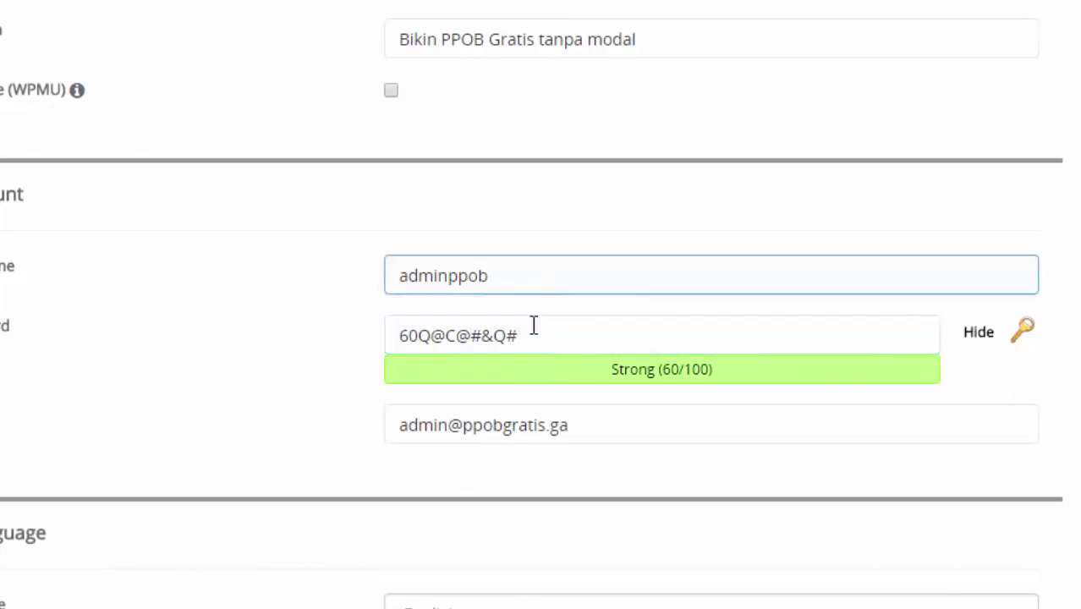
pyautogui.moveTo(531, 335); pyautogui.dragTo(434, 309)
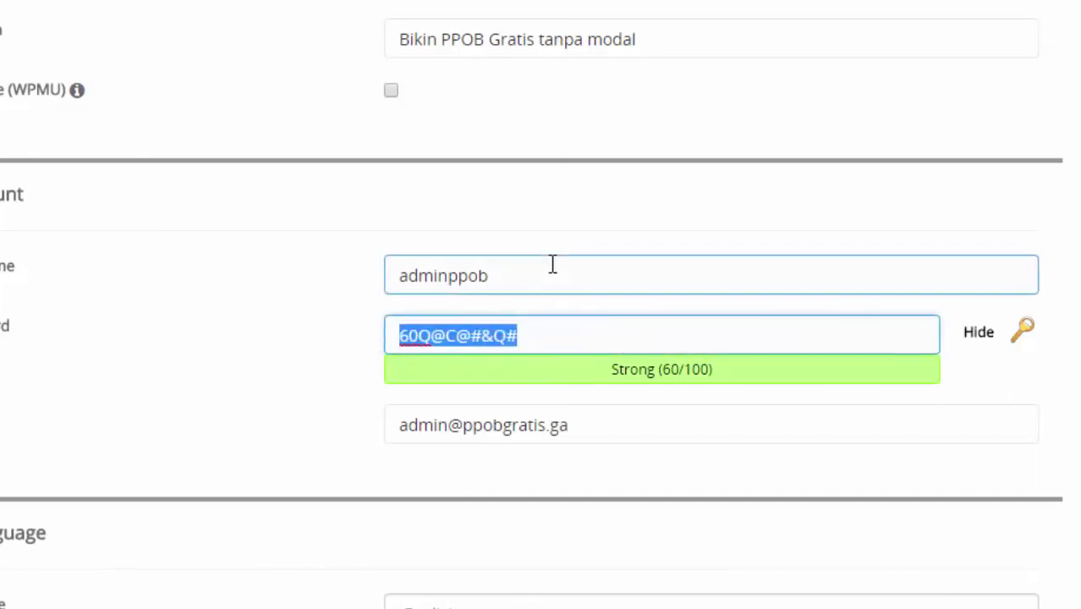
pyautogui.write('password')
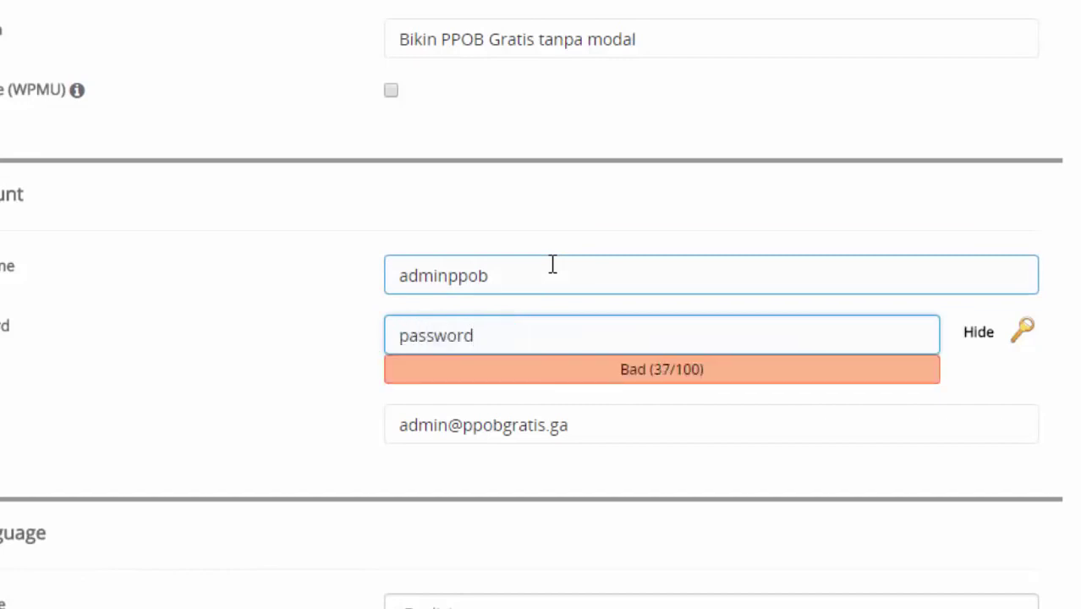
pyautogui.click(418, 431)
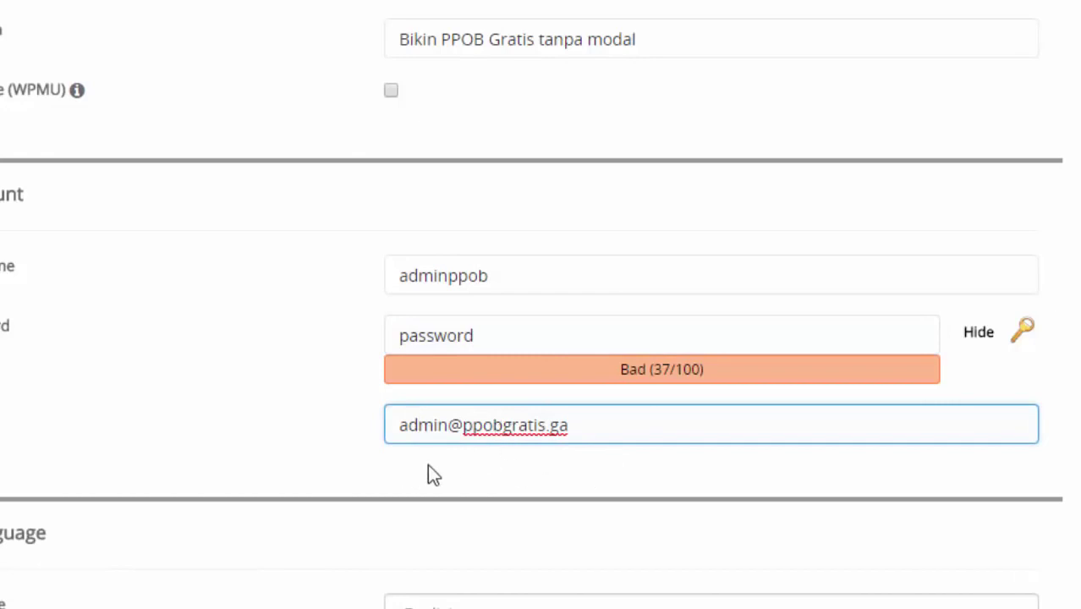
# Step: Enter the admin's Gmail address and keep English as the site language
pyautogui.scroll(-3, 428, 474)
pyautogui.moveTo(571, 199); pyautogui.dragTo(369, 211)
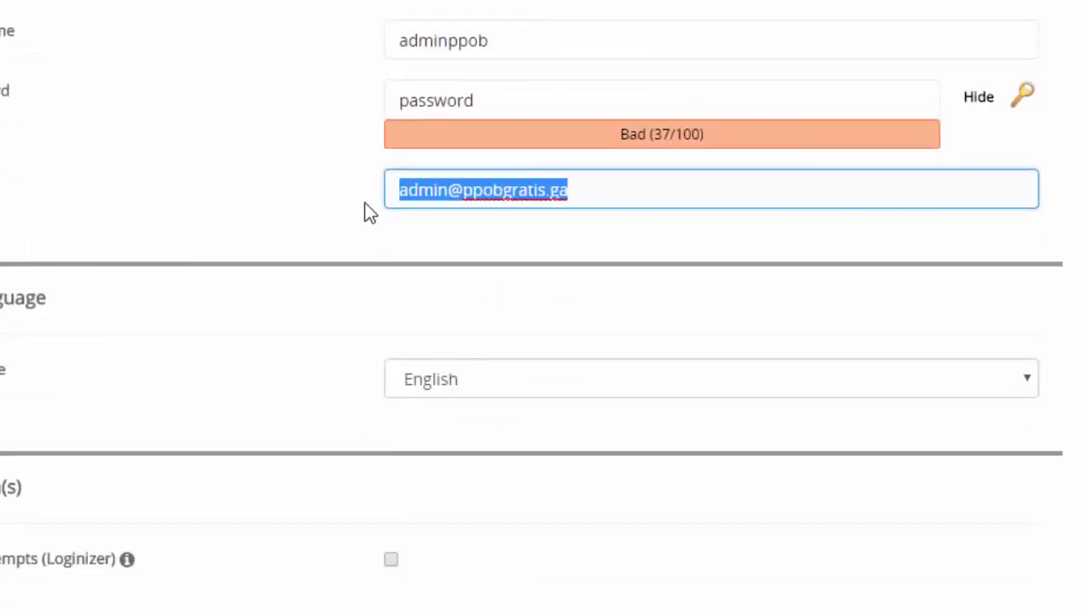
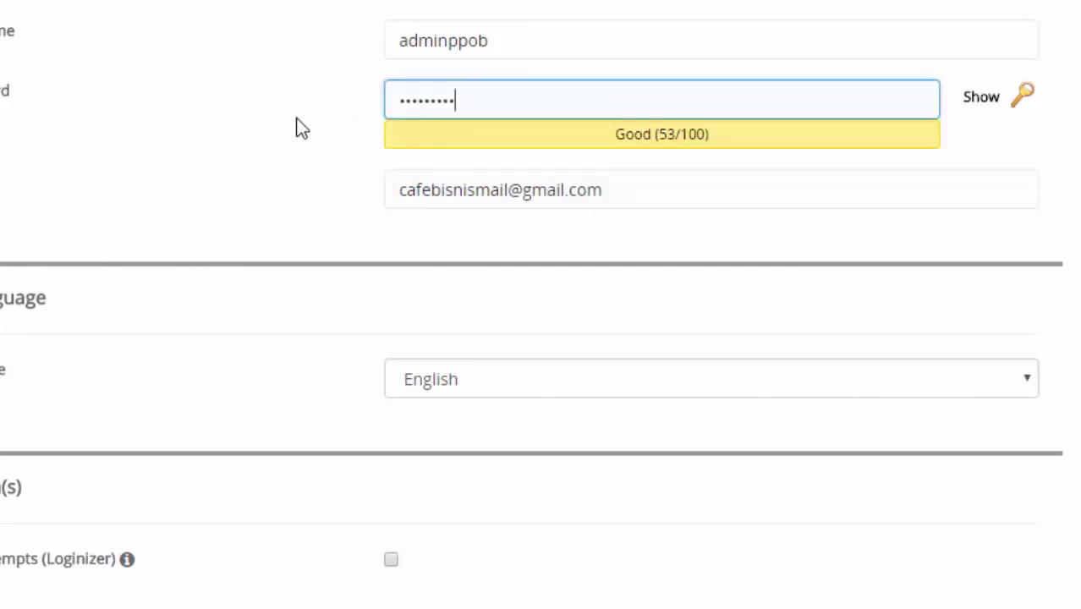
pyautogui.scroll(-2, 297, 125)
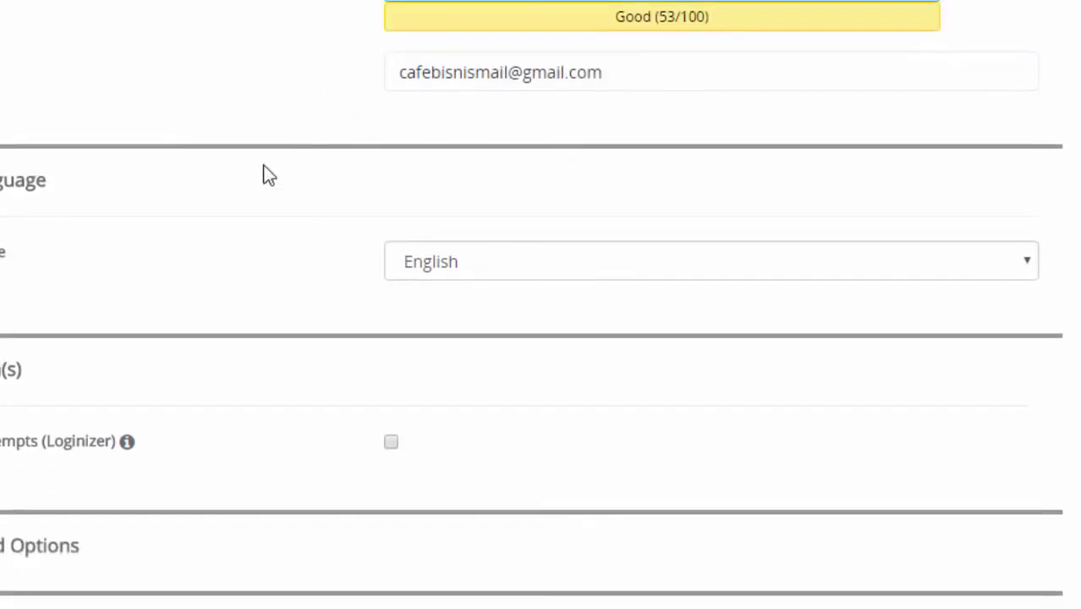
pyautogui.press('Tab')
pyautogui.click(485, 262)
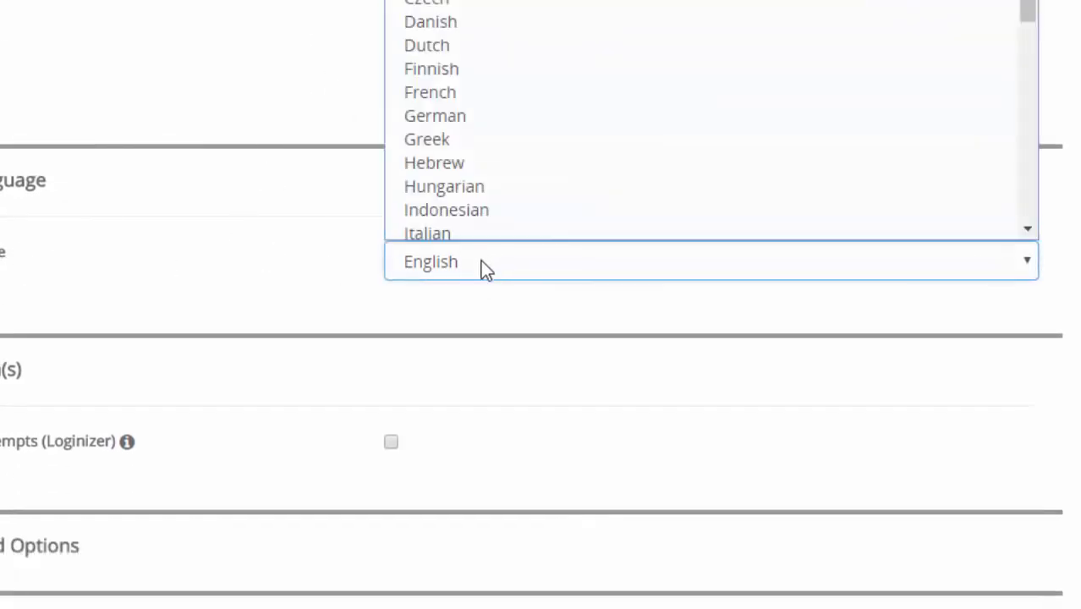
pyautogui.scroll(-3, 537, 50)
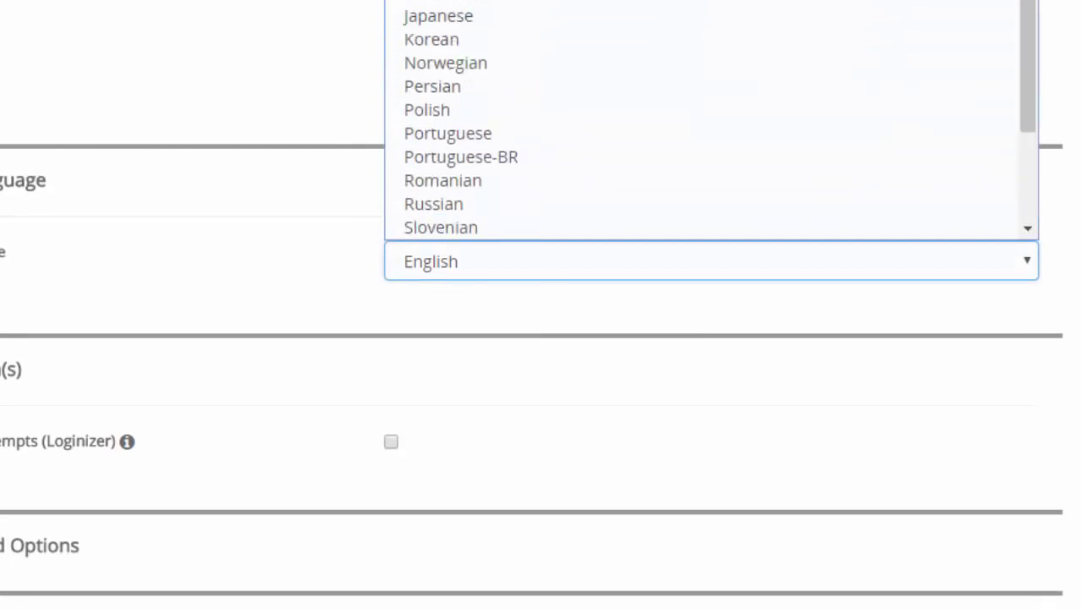
pyautogui.scroll(3, 599, 77)
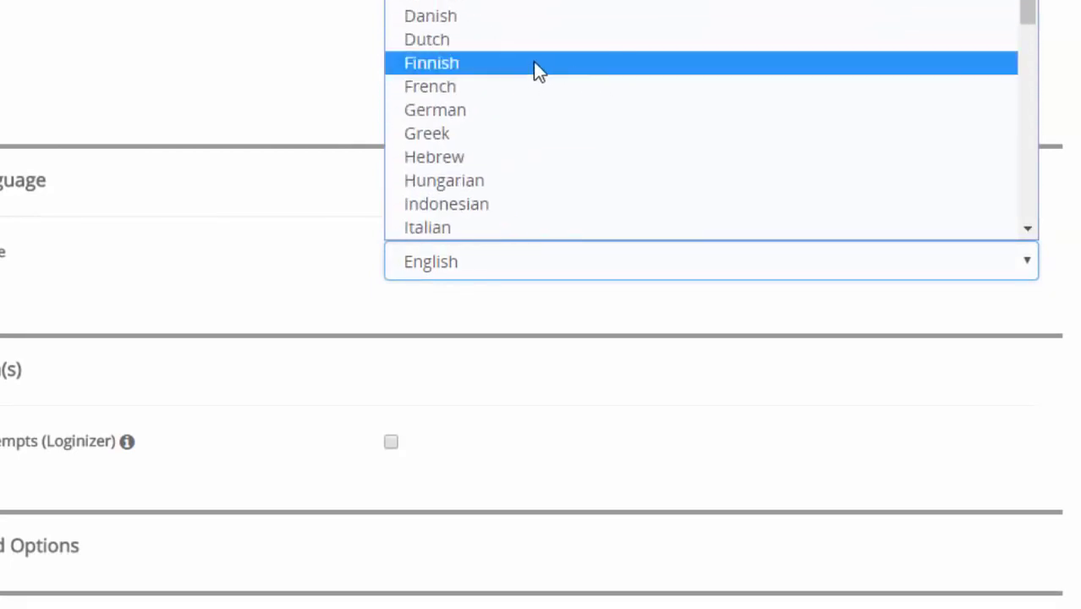
pyautogui.scroll(-3, 532, 63)
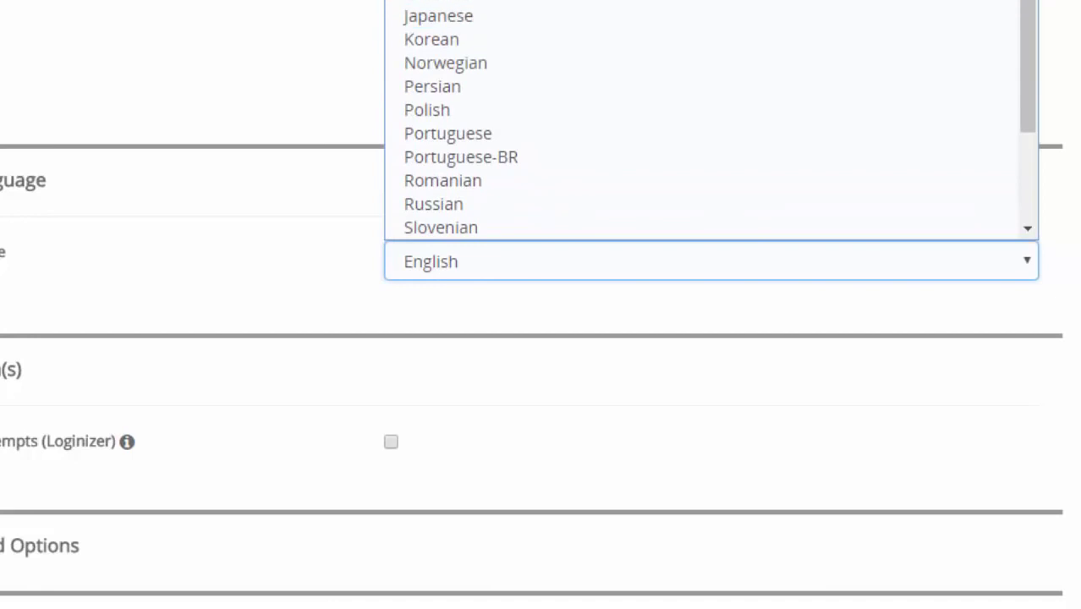
pyautogui.click(247, 262)
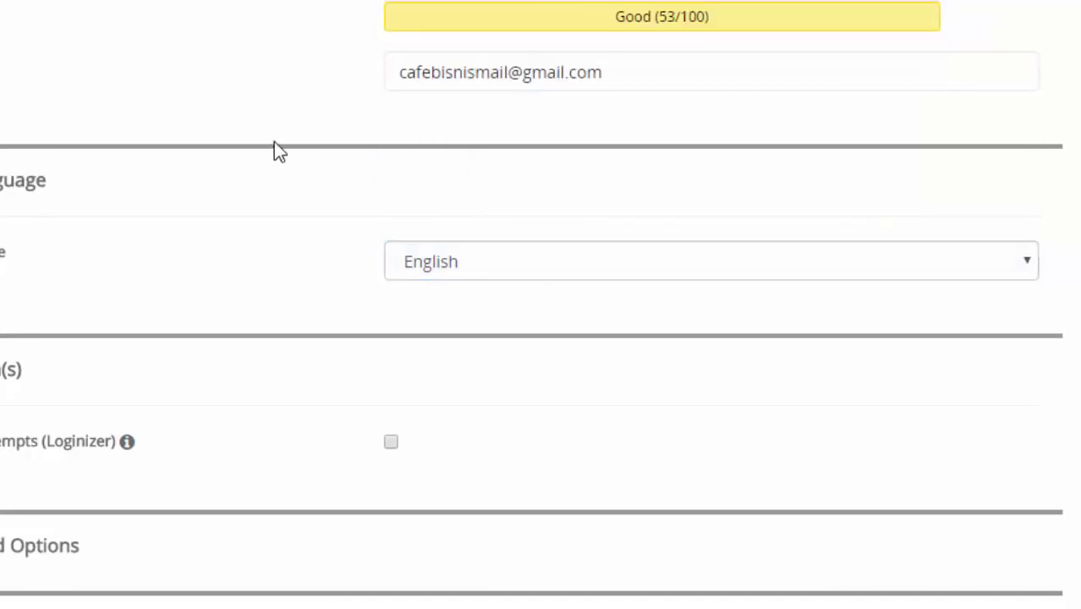
pyautogui.scroll(-3, 274, 142)
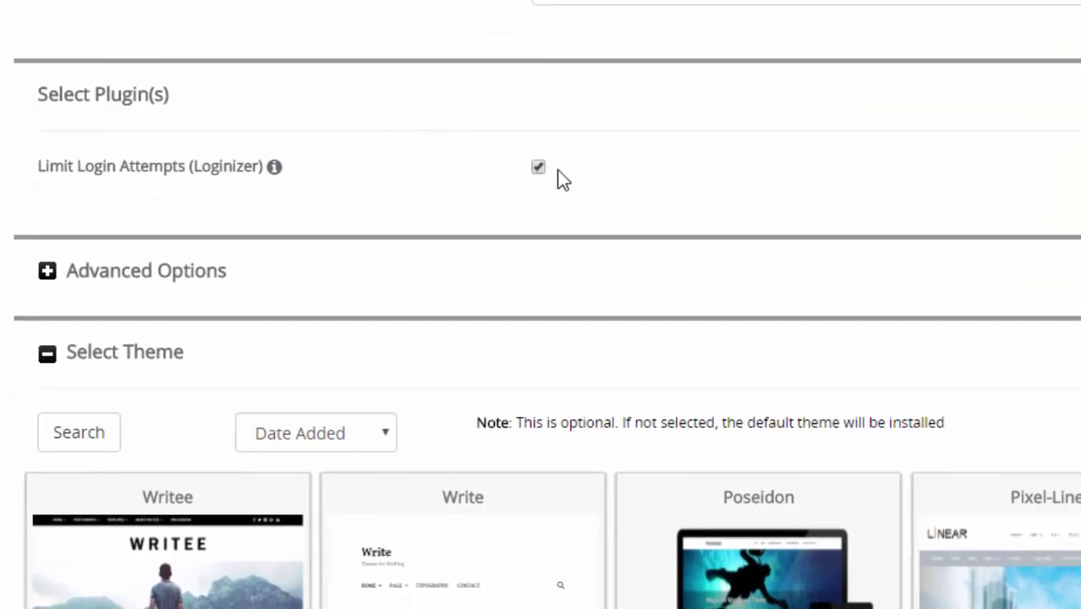
# Step: Run the WordPress installation on ppobgratis.ga, dismissing the popup while it completes
pyautogui.scroll(-5, 740, 150)
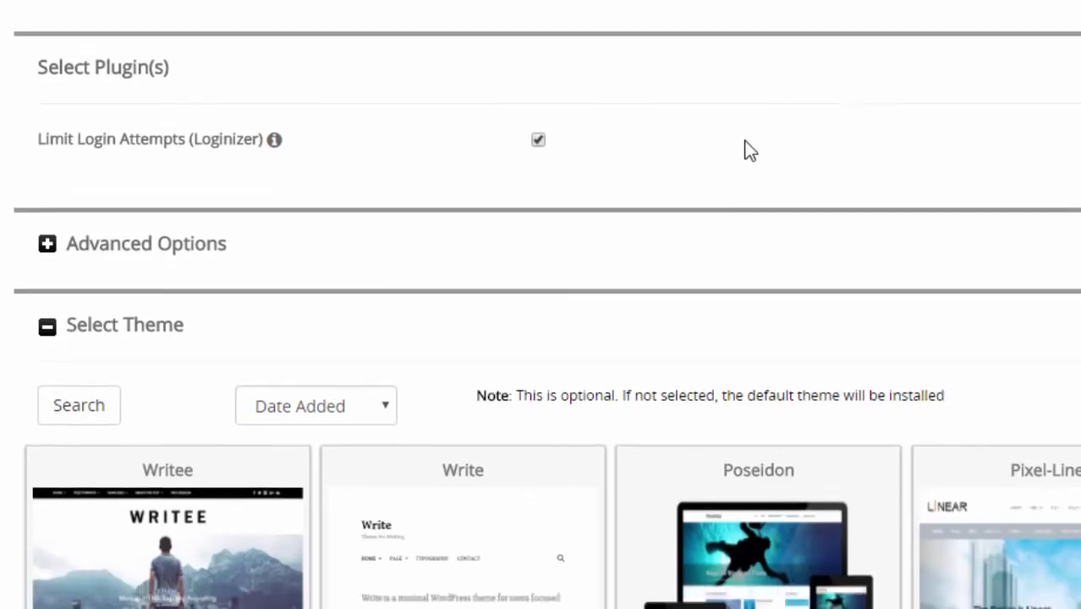
pyautogui.scroll(-3, 734, 148)
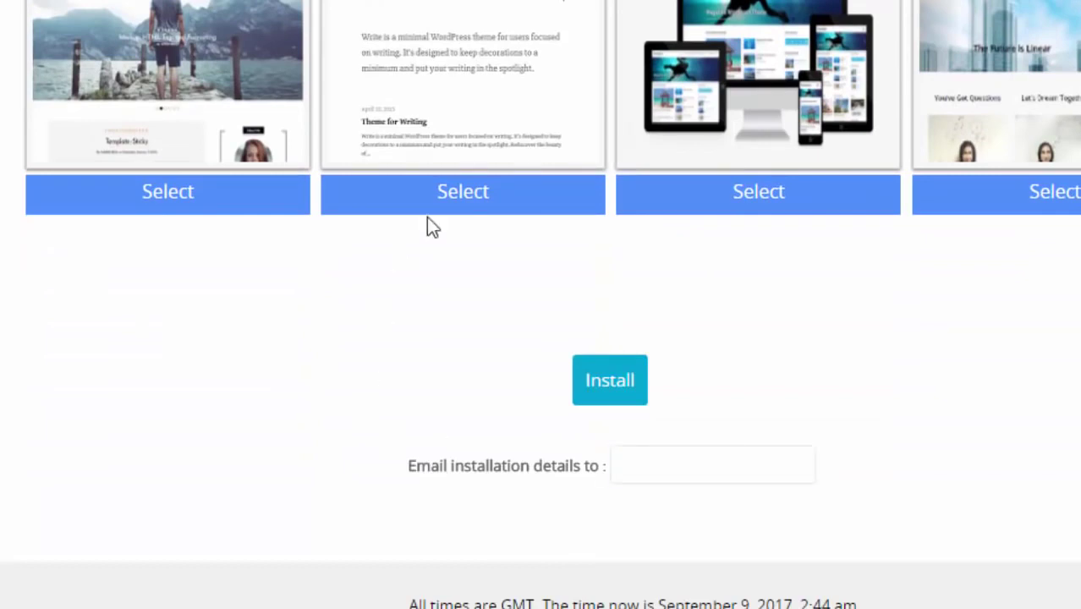
pyautogui.click(644, 457)
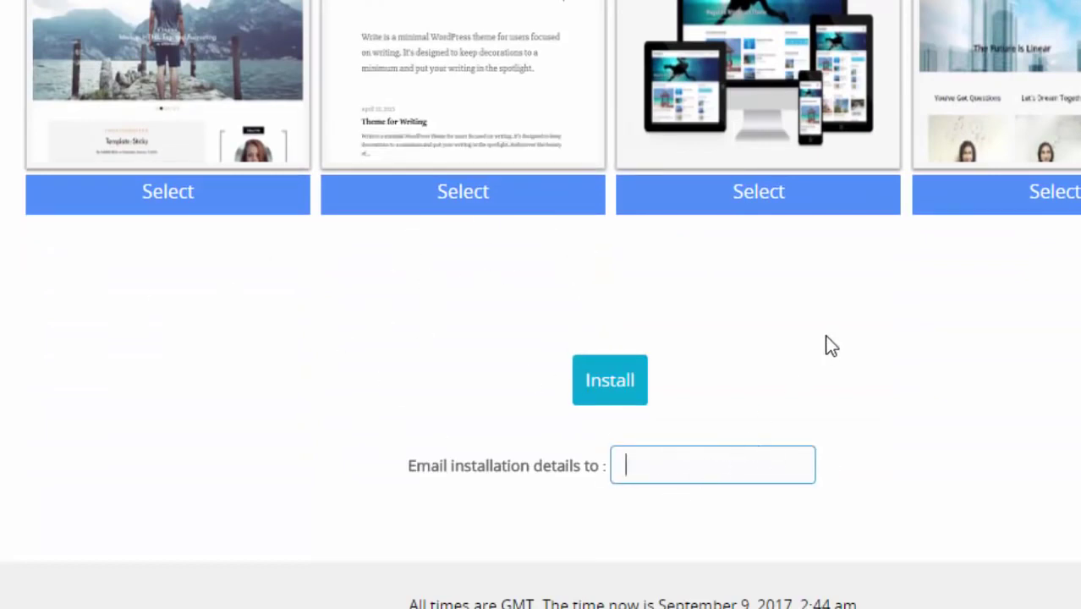
pyautogui.click(597, 383)
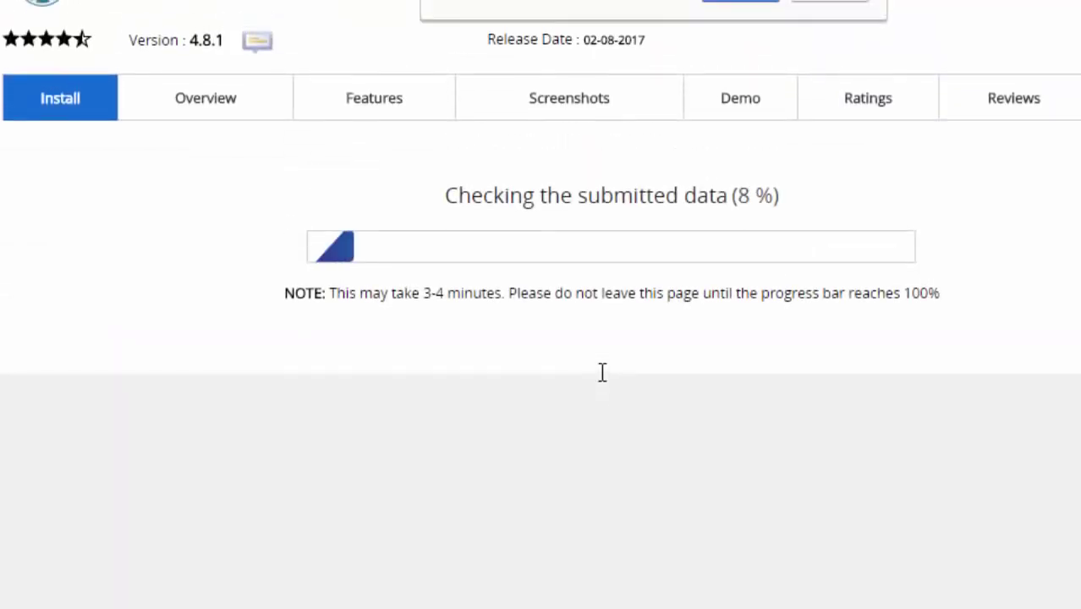
pyautogui.click(741, 4)
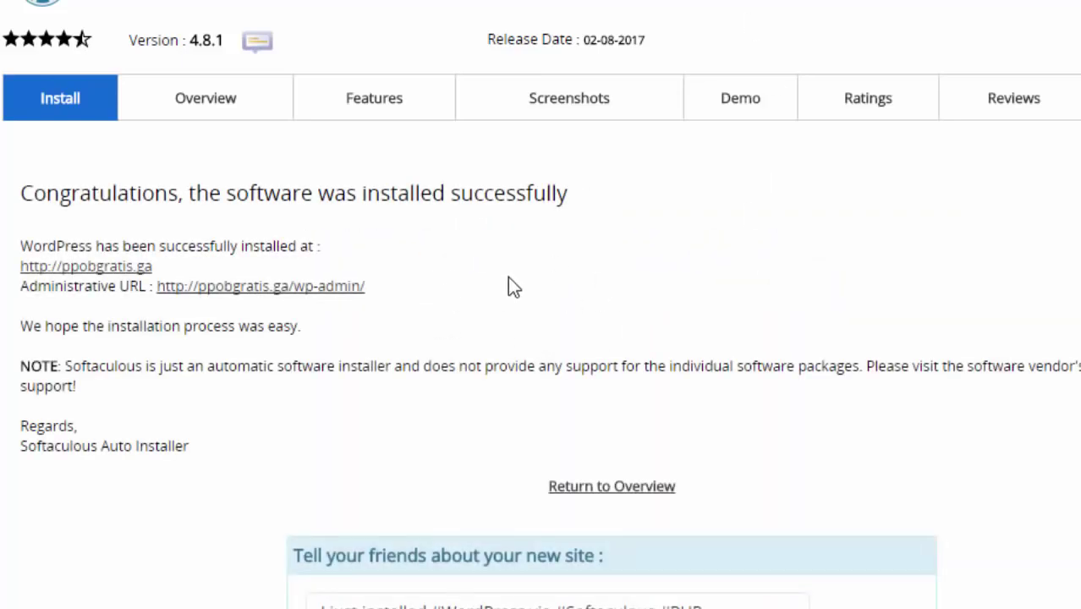
# Step: View ppobgratis.ga in a new tab, then open its wp-admin dashboard
pyautogui.rightClick(63, 269)
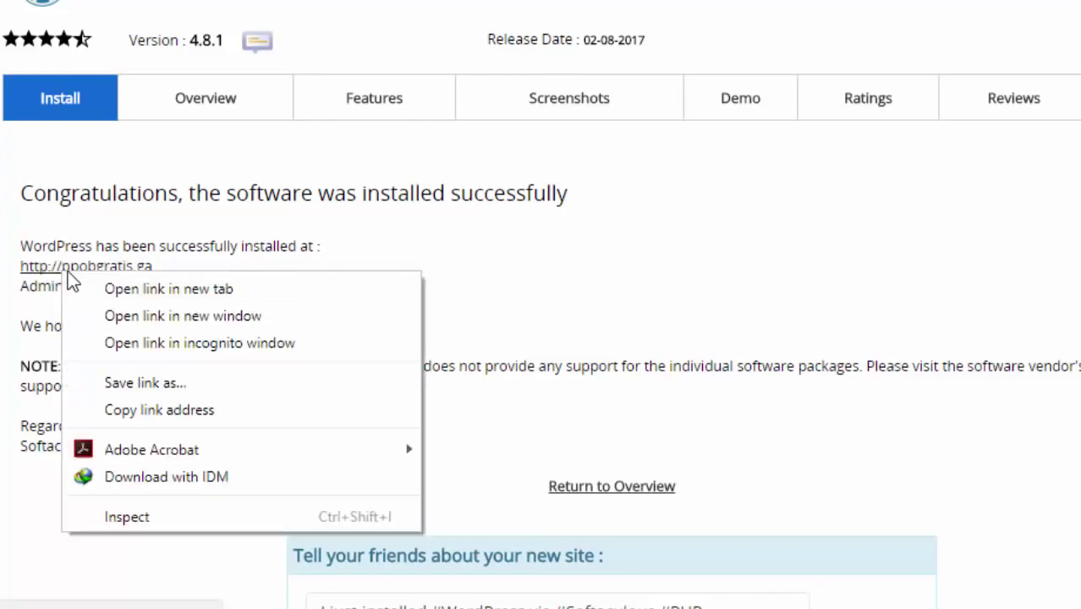
pyautogui.click(88, 288)
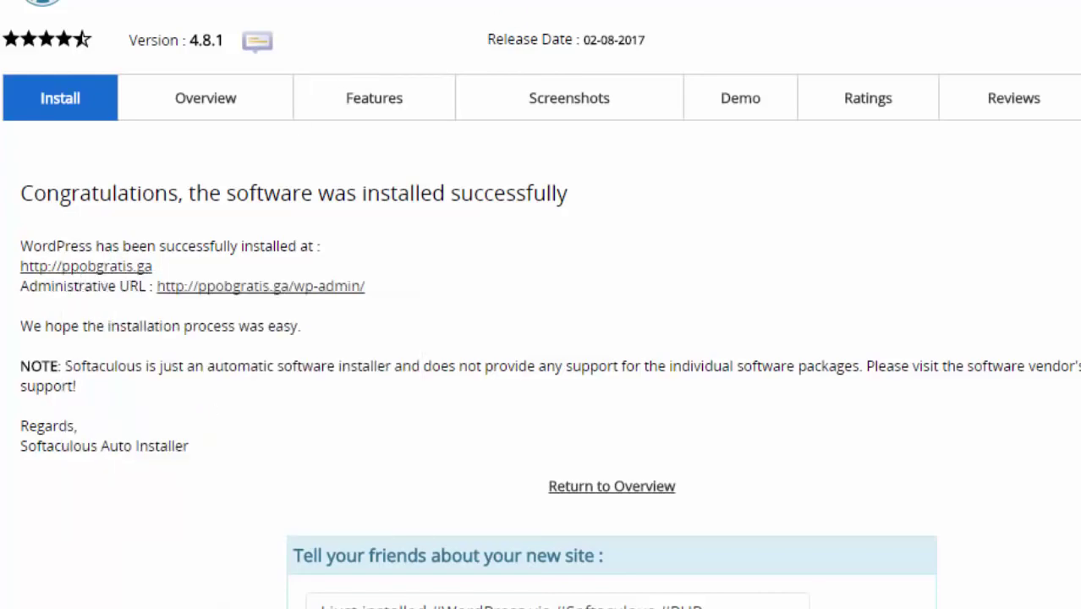
pyautogui.hotkey('ctrl', 'Tab')
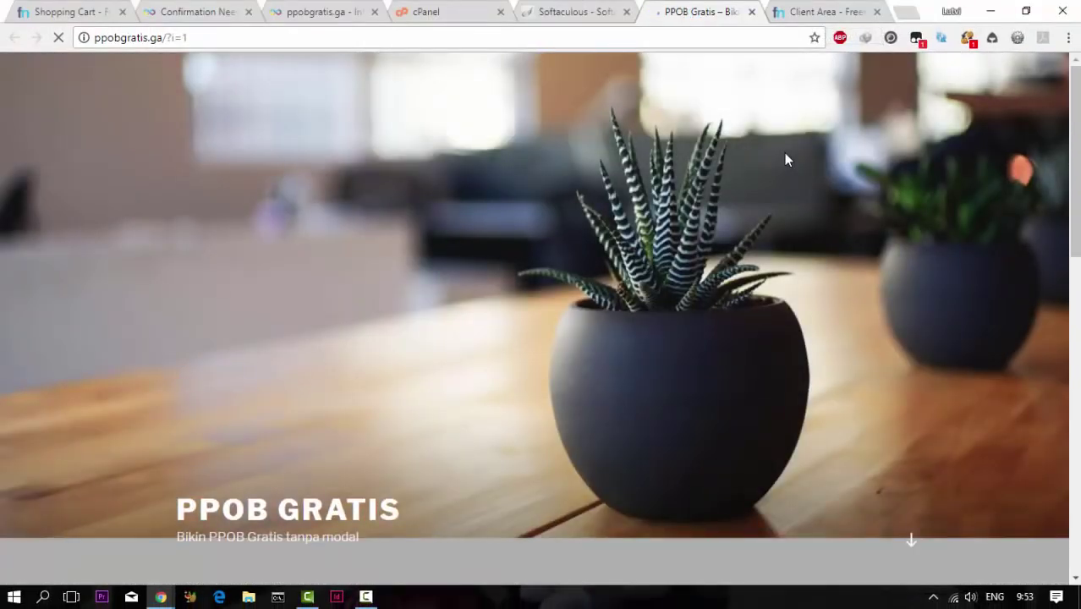
pyautogui.click(590, 17)
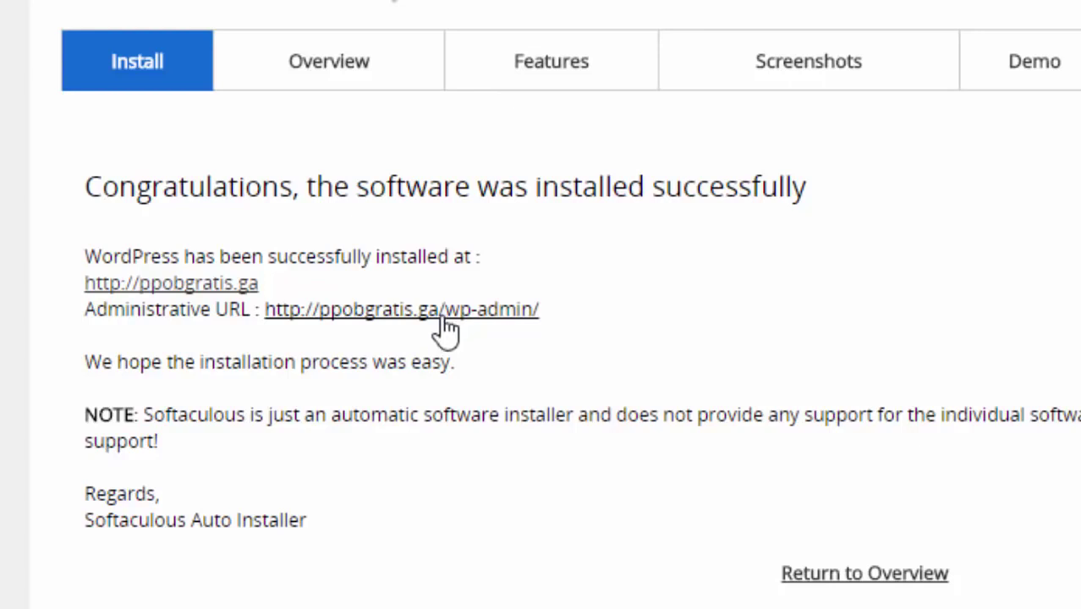
pyautogui.click(447, 330)
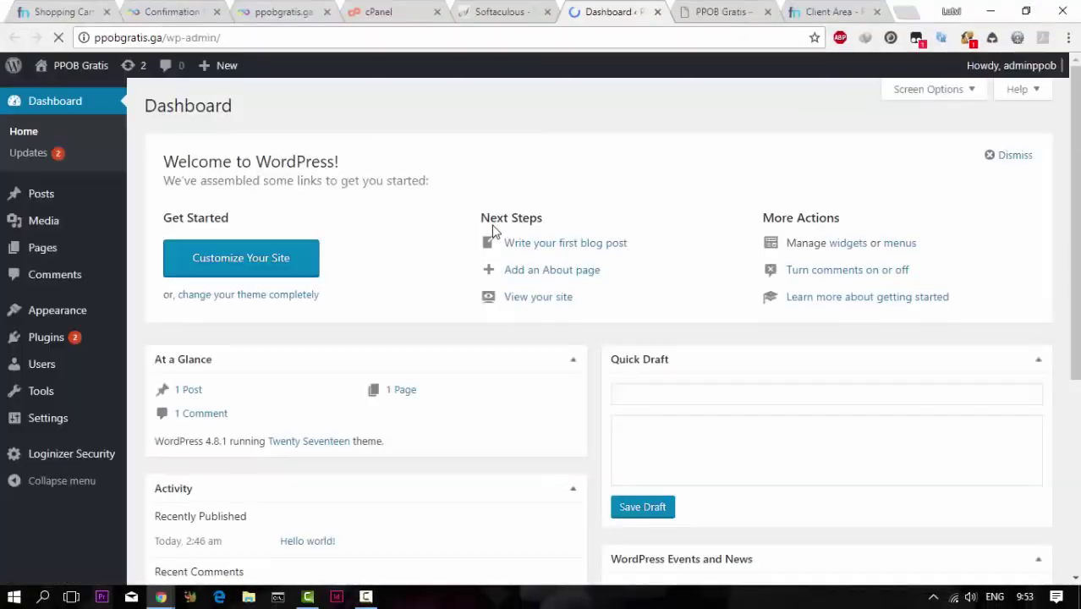